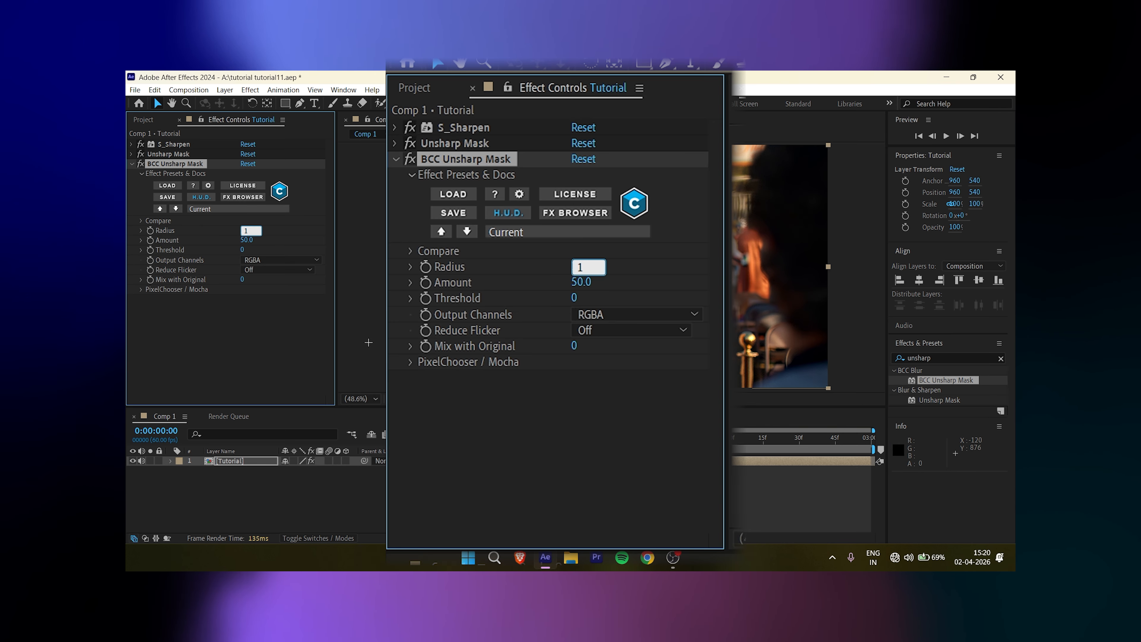
Set the BCC Unsharp Mask radius to 15 and its amount to 12.
key("Return")
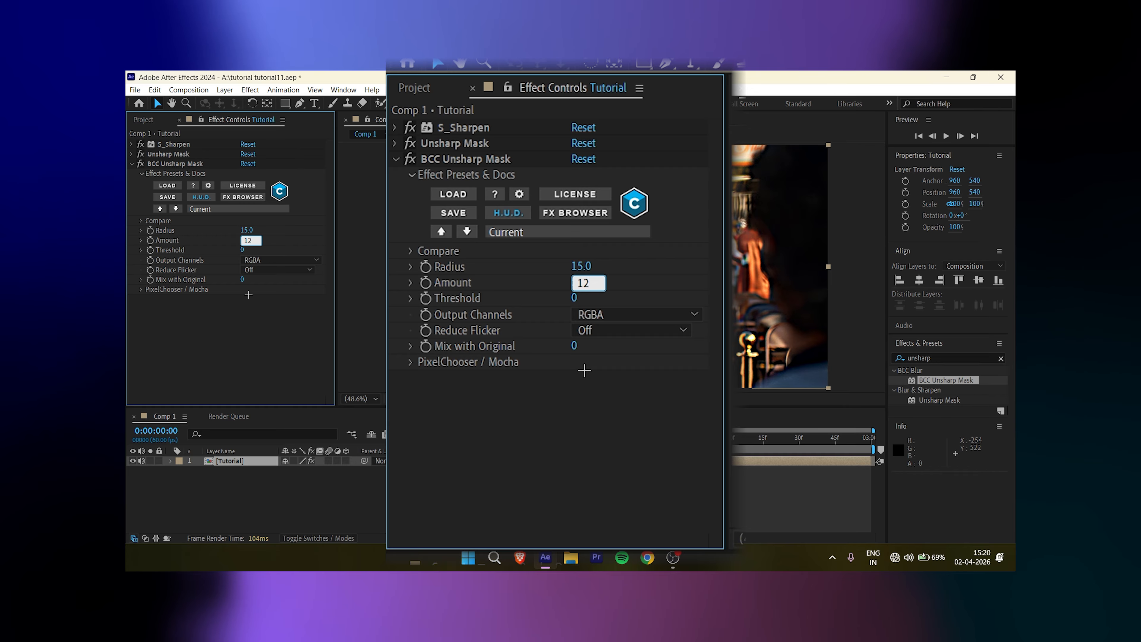
key("Return")
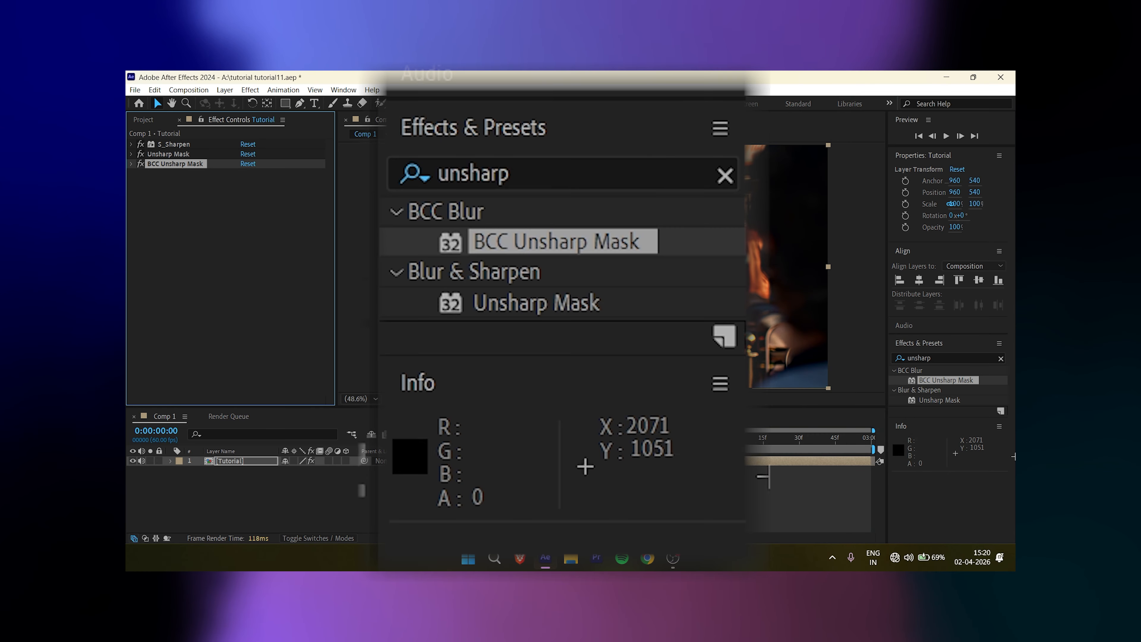
Find BCC 3 Way Color Grade, apply it to the Tutorial layer and widen the effect settings area to show its colour wheels.
left_click(725, 175)
type("bcc 3")
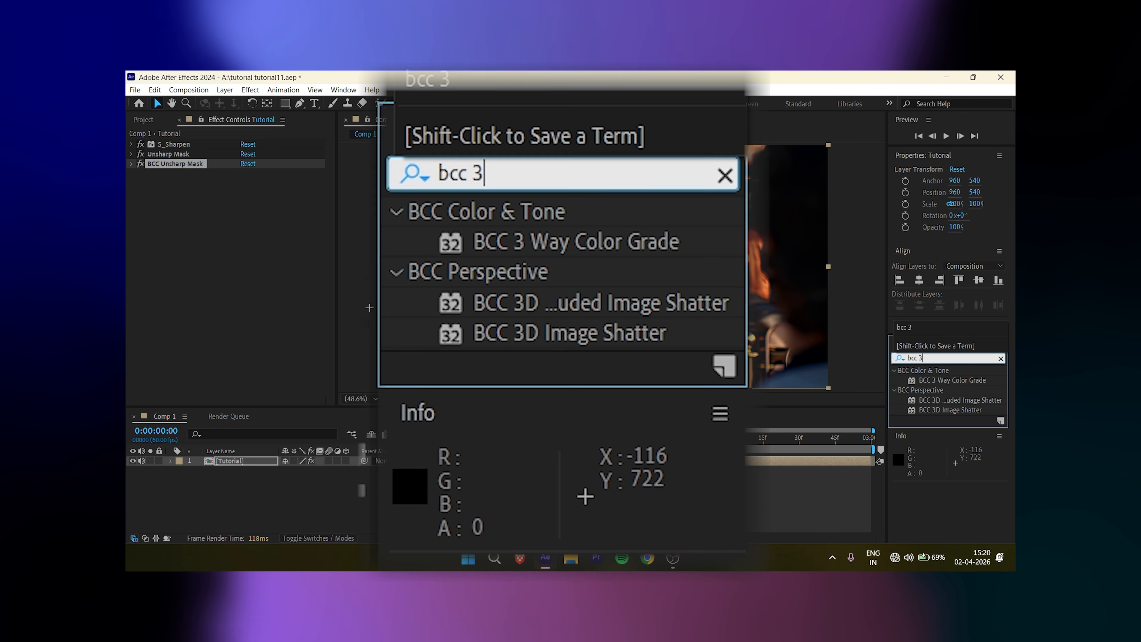
left_click_drag(952, 379, 140, 265)
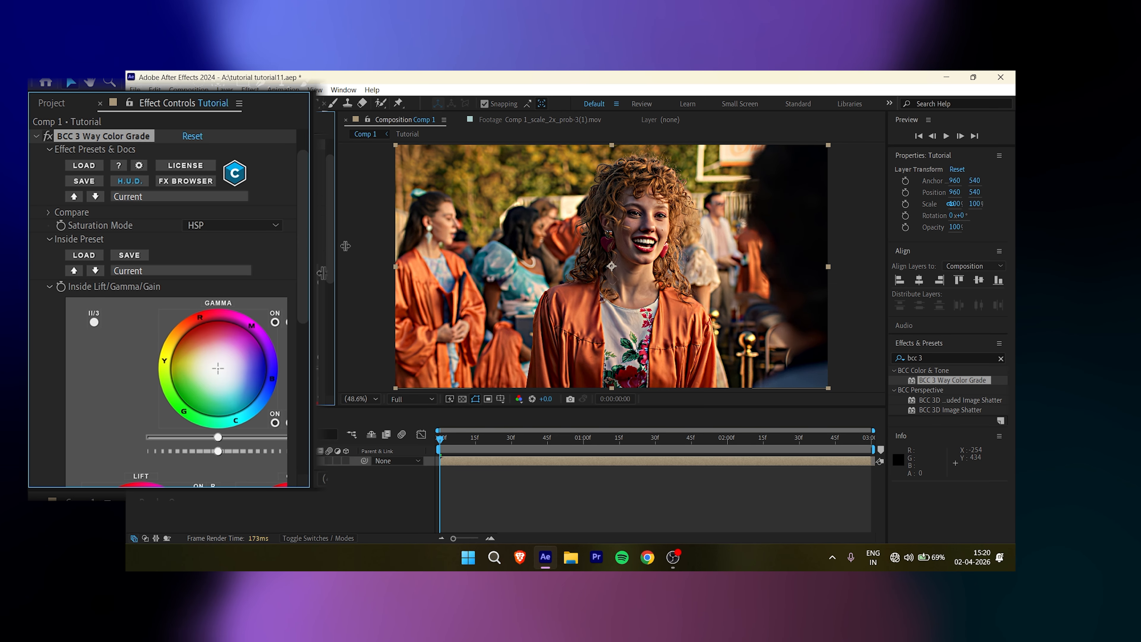
left_click_drag(345, 245, 438, 248)
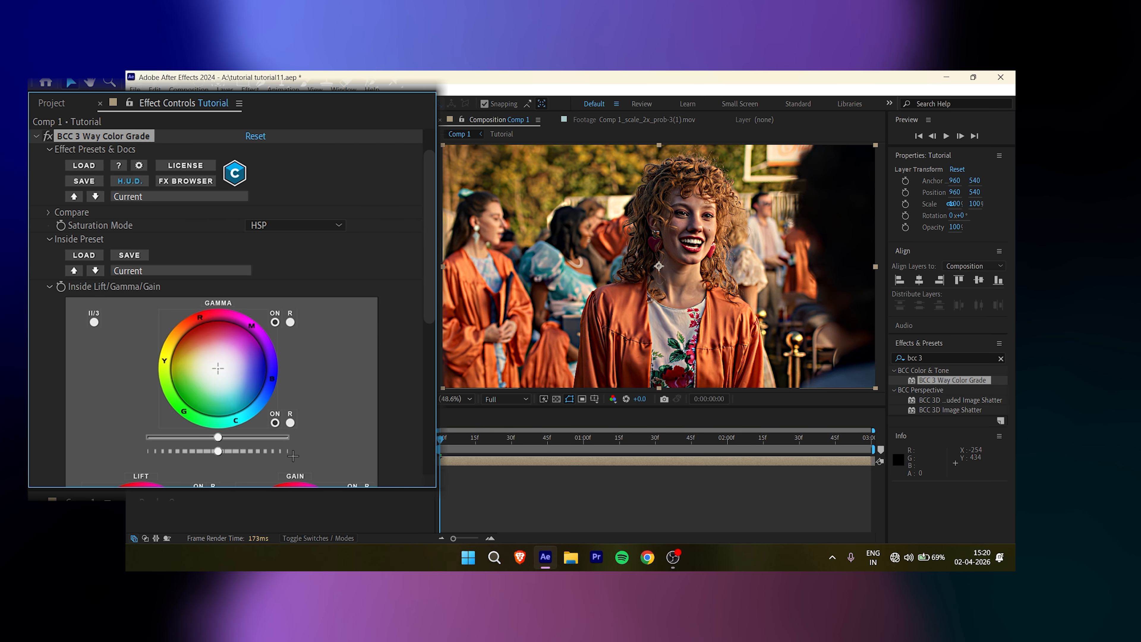
Raise the colour grade's gamma slightly and shift its lift wheel toward green, checking the frame at 0:00:01:44.
scroll(281, 412, "down", 5)
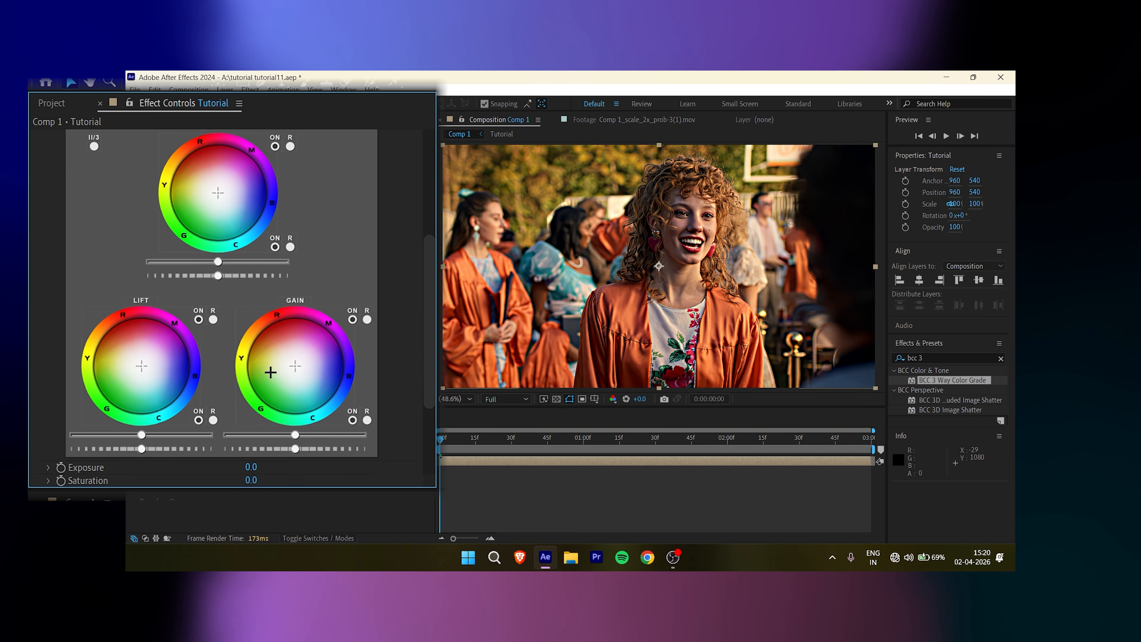
scroll(227, 257, "up", 3)
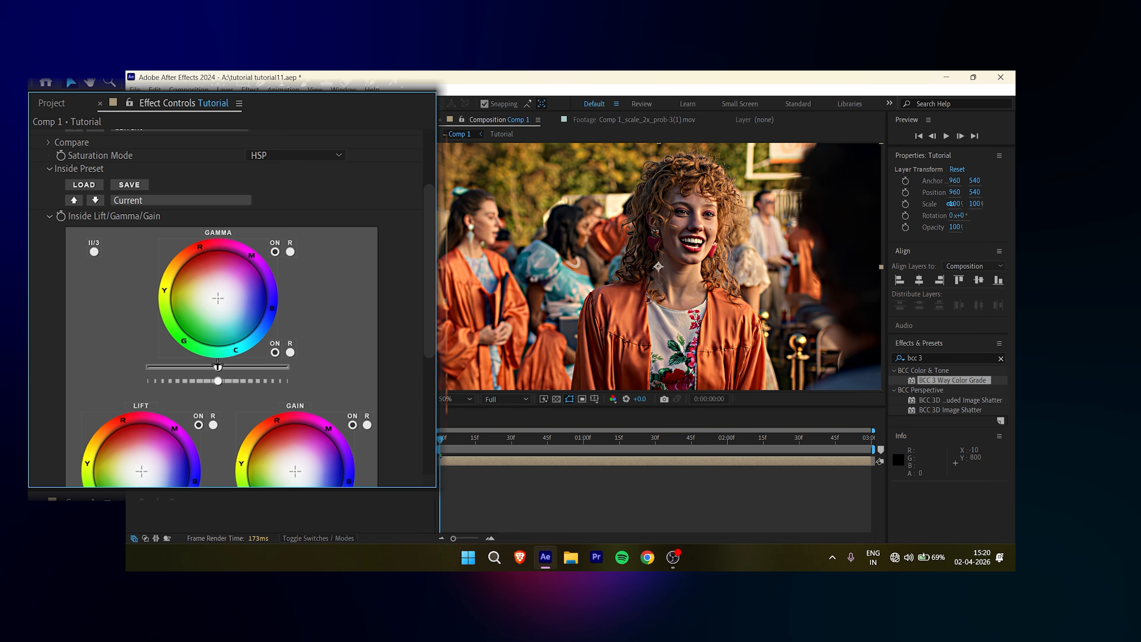
left_click_drag(218, 366, 234, 366)
left_click_drag(631, 439, 656, 458)
scroll(216, 373, "down", 4)
left_click_drag(141, 364, 119, 381)
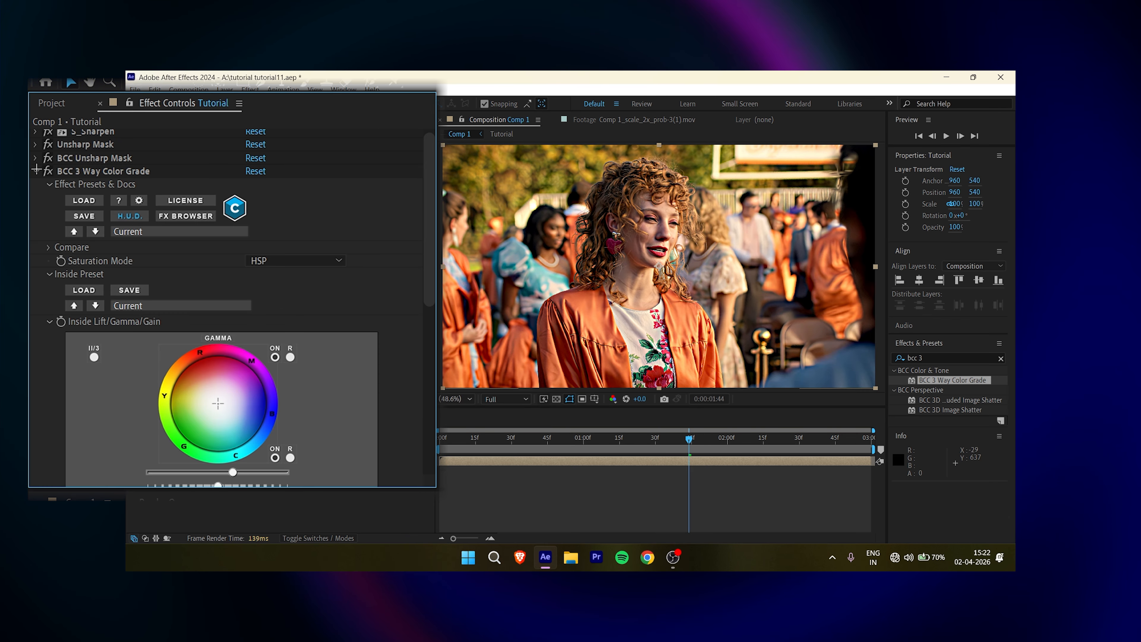
left_click(36, 171)
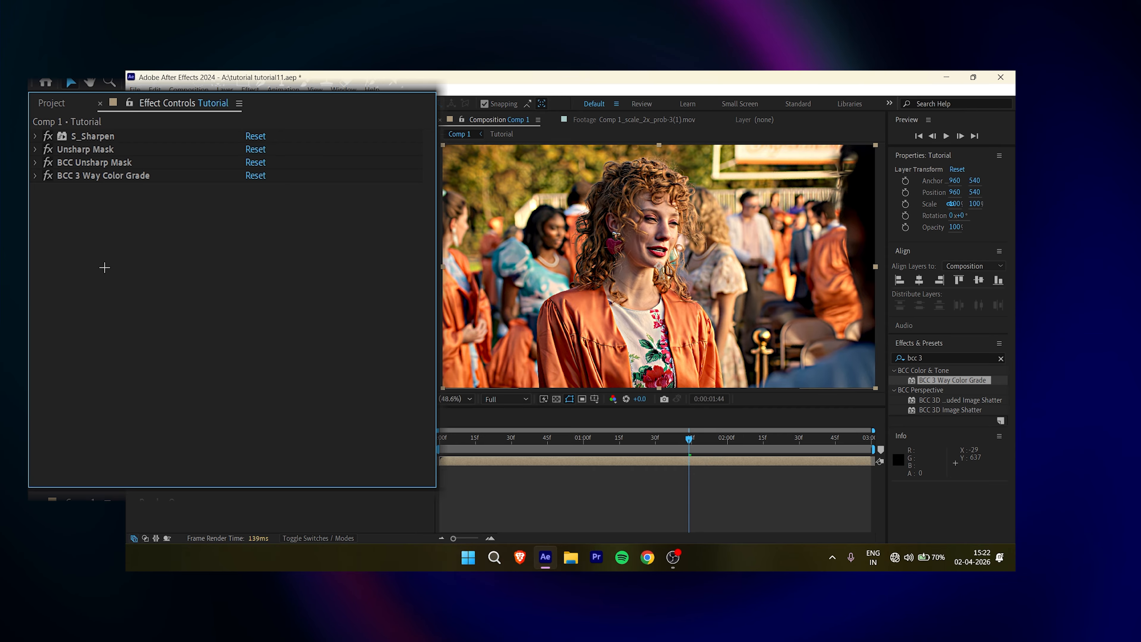
Search the effects for "look" and apply the Magic Bullet Looks effect to the Tutorial layer.
left_click(506, 175)
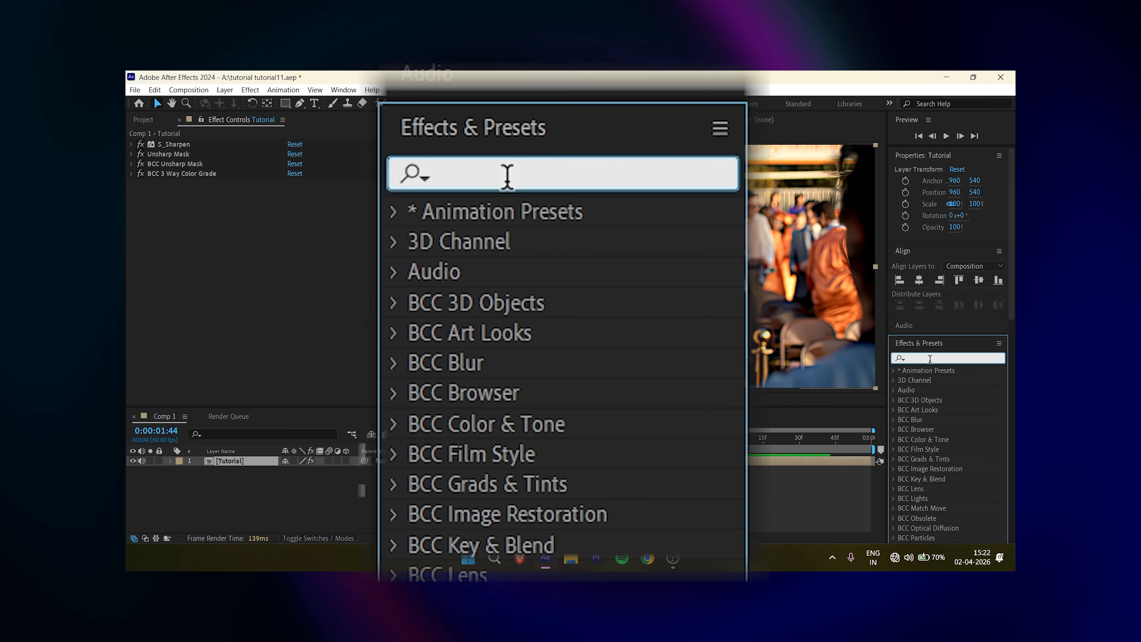
type("look")
left_click_drag(532, 424, 287, 247)
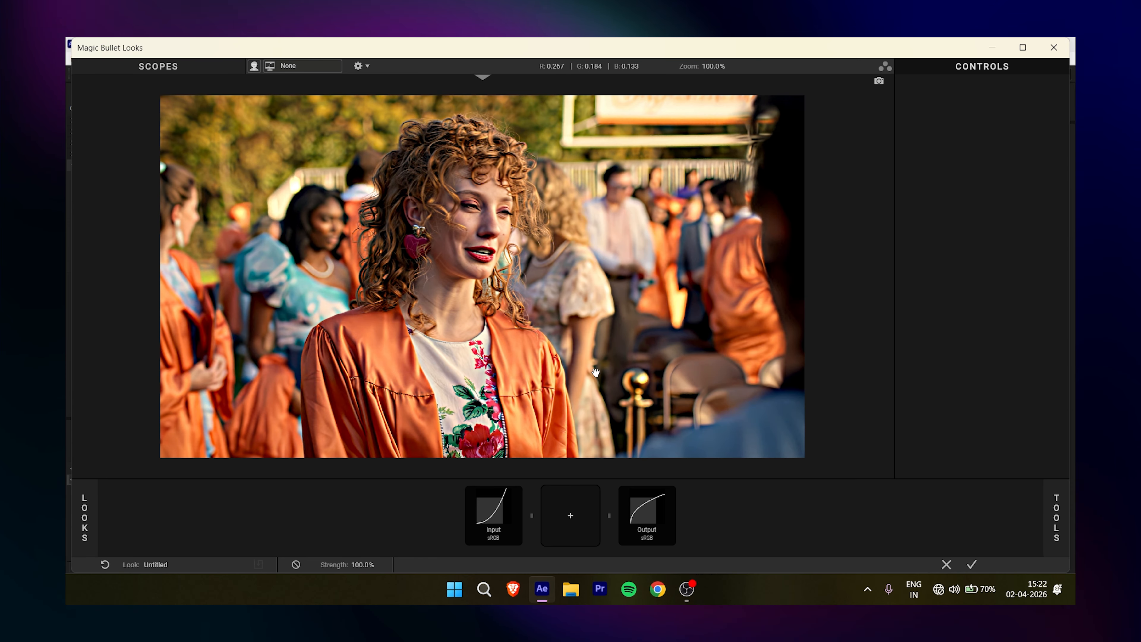
Build a tool chain for the look with Contrast, Clarity, Colorista and two LUT tools.
left_click(1056, 516)
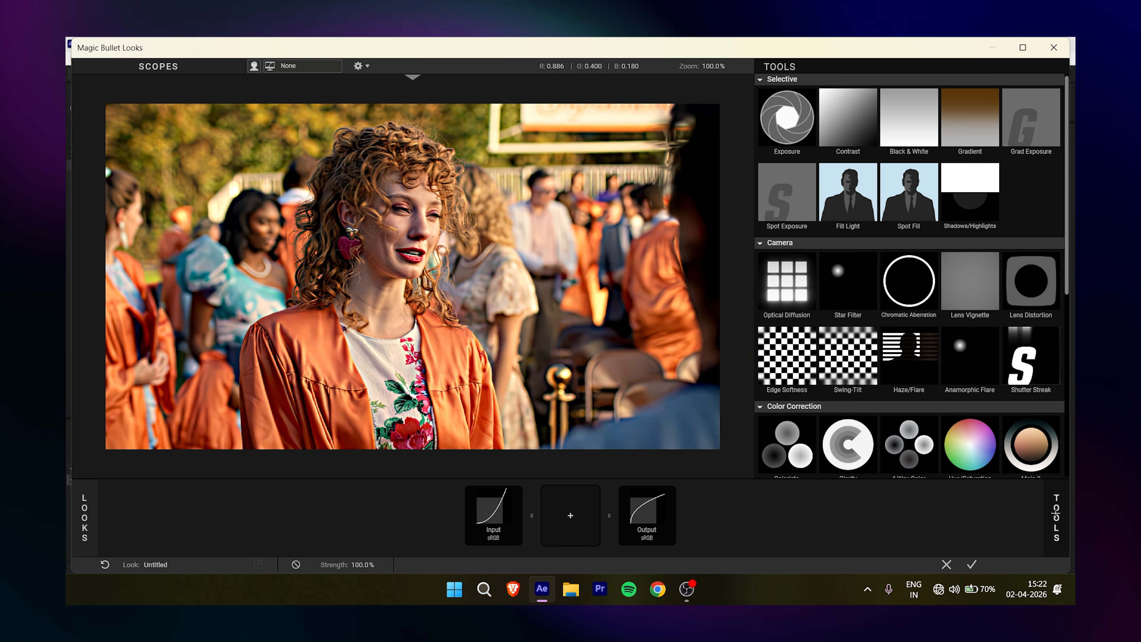
scroll(848, 436, "down", 3)
scroll(847, 422, "up", 3)
left_click(832, 135)
scroll(909, 357, "down", 4)
left_click(848, 352)
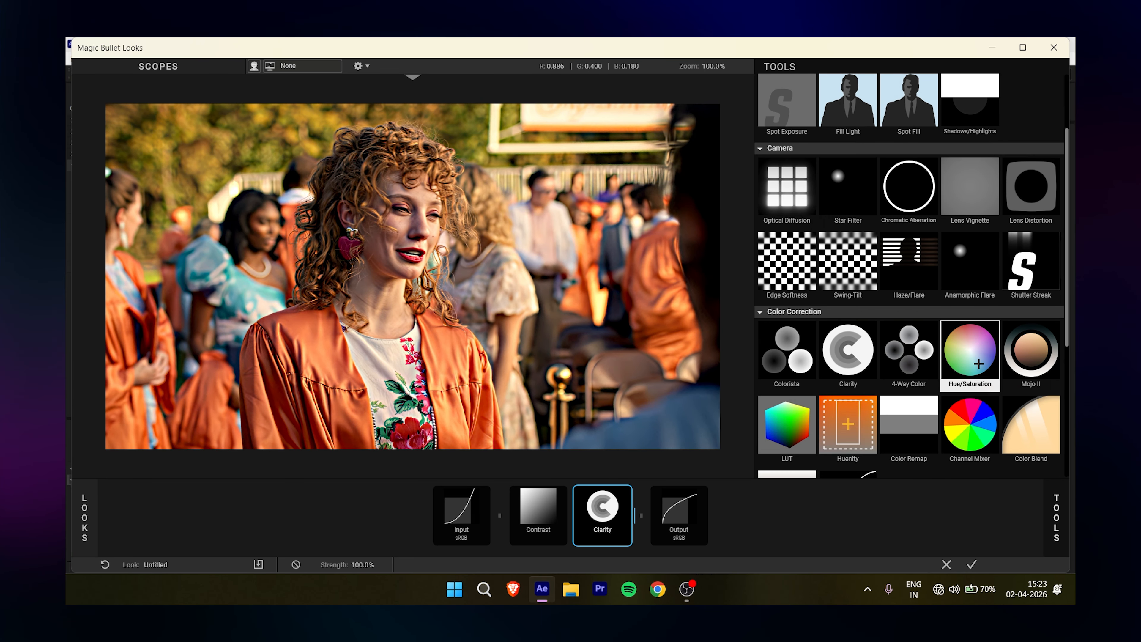
left_click(788, 353)
scroll(907, 314, "down", 3)
scroll(901, 316, "down", 1)
left_click(796, 330)
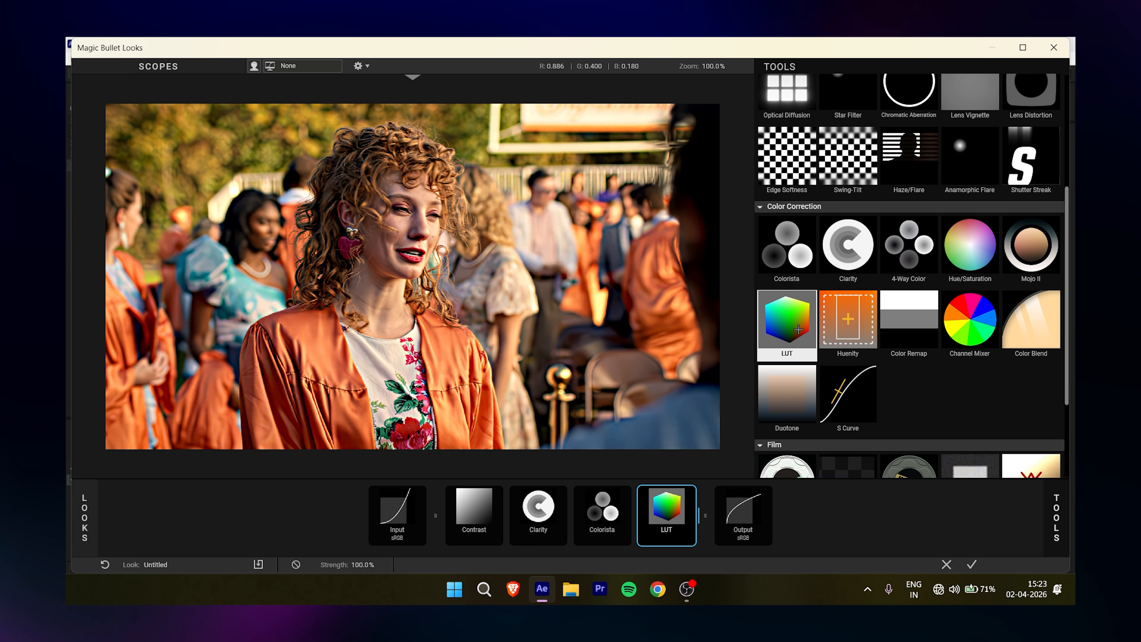
left_click(798, 329)
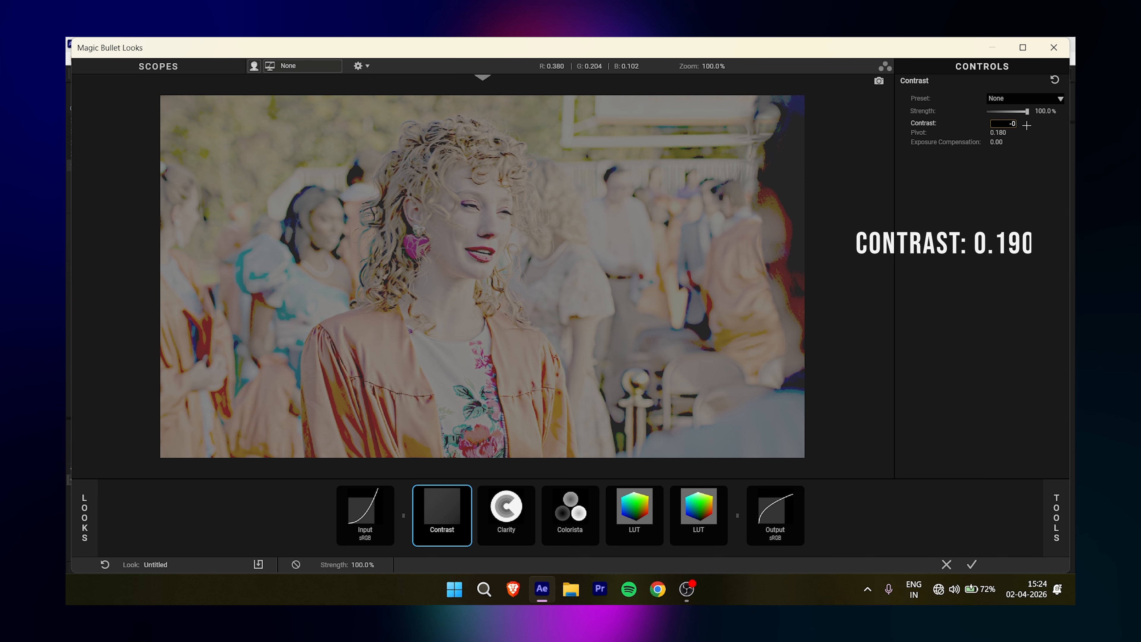
Set the Contrast tool's contrast to -0.190 and the Clarity tool's clarity to +21.9%.
key("Return")
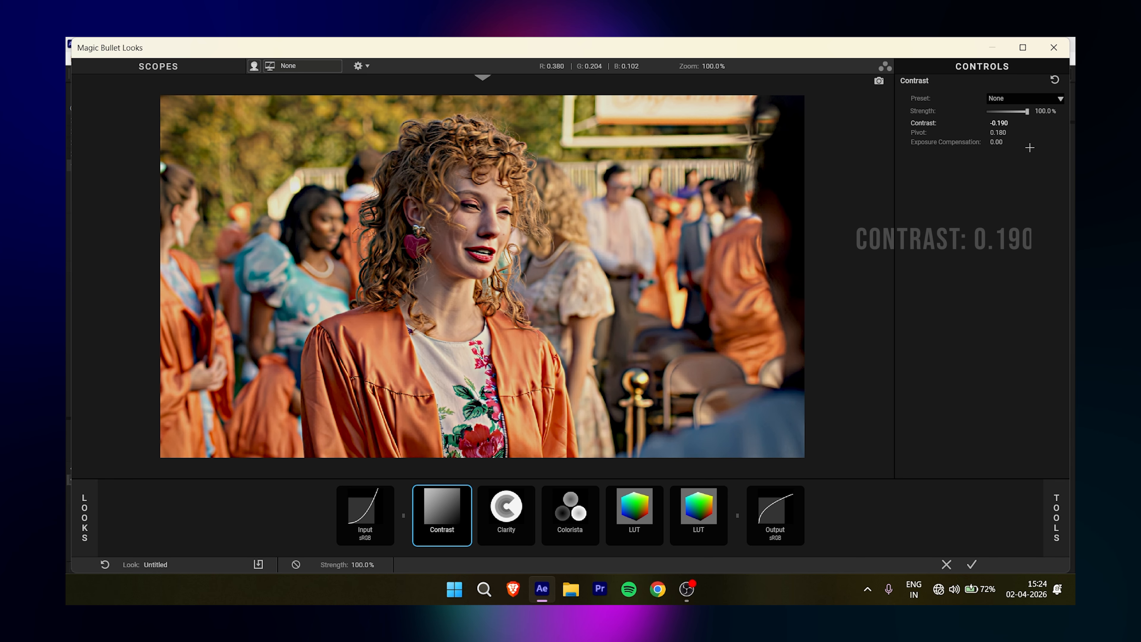
left_click(507, 516)
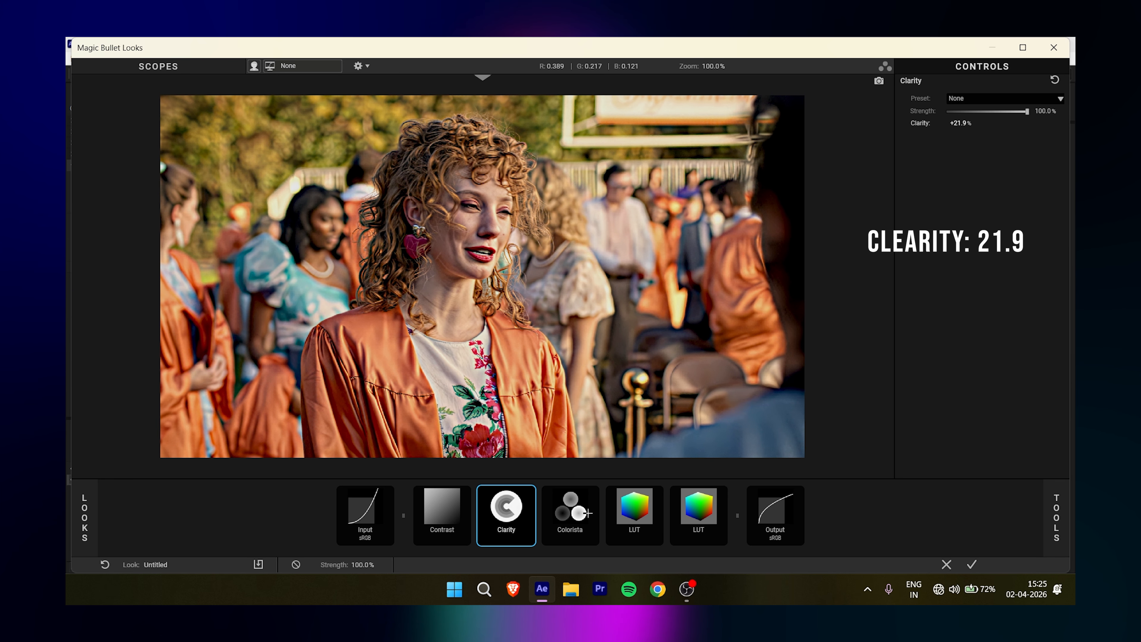
In Colorista, adjust the yellow, green and cyan points on the hue and saturation wheel and slightly lower the red saturation.
left_click(569, 516)
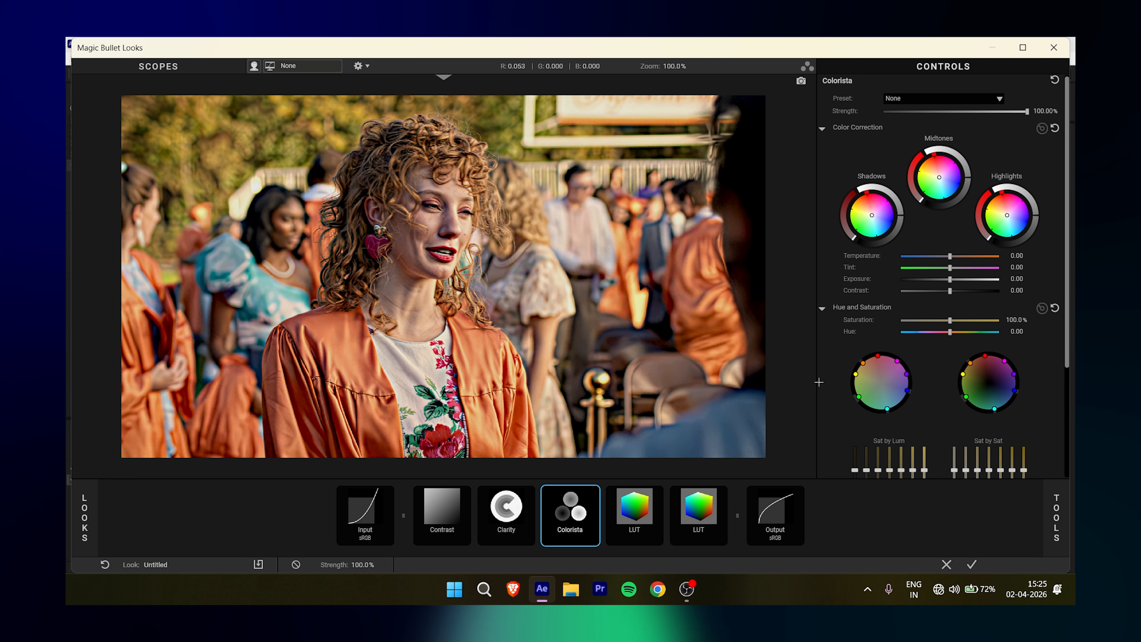
left_click_drag(863, 363, 876, 396)
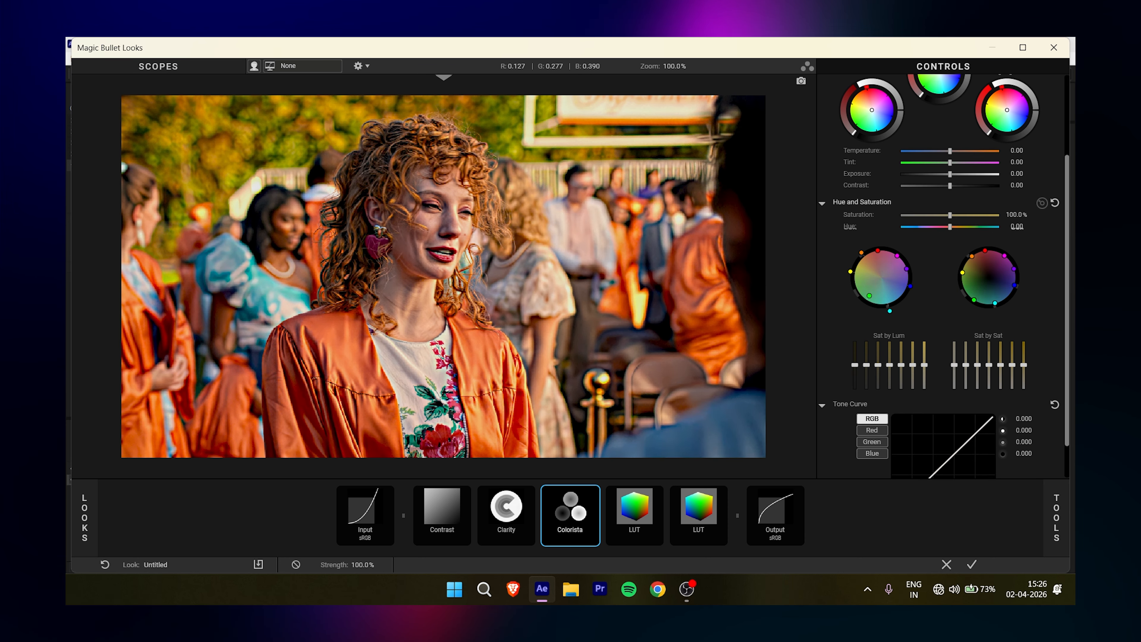
left_click_drag(876, 291, 872, 293)
left_click_drag(877, 251, 857, 316)
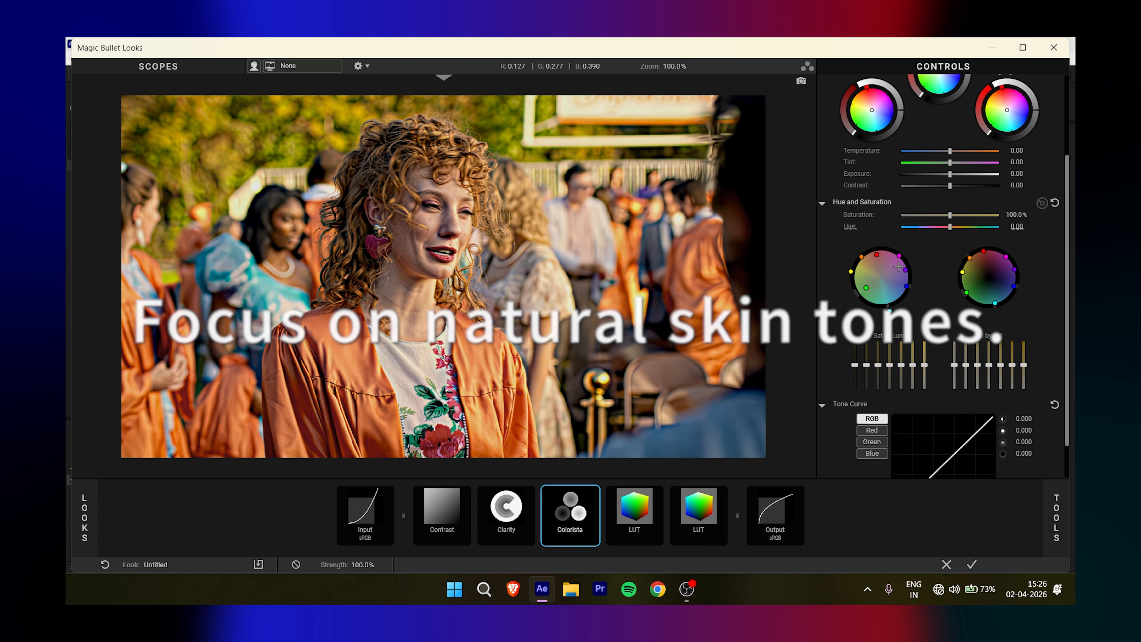
Fine-tune the green point on Colorista's hue and saturation wheel.
scroll(828, 155, "down", 1)
scroll(828, 155, "up", 4)
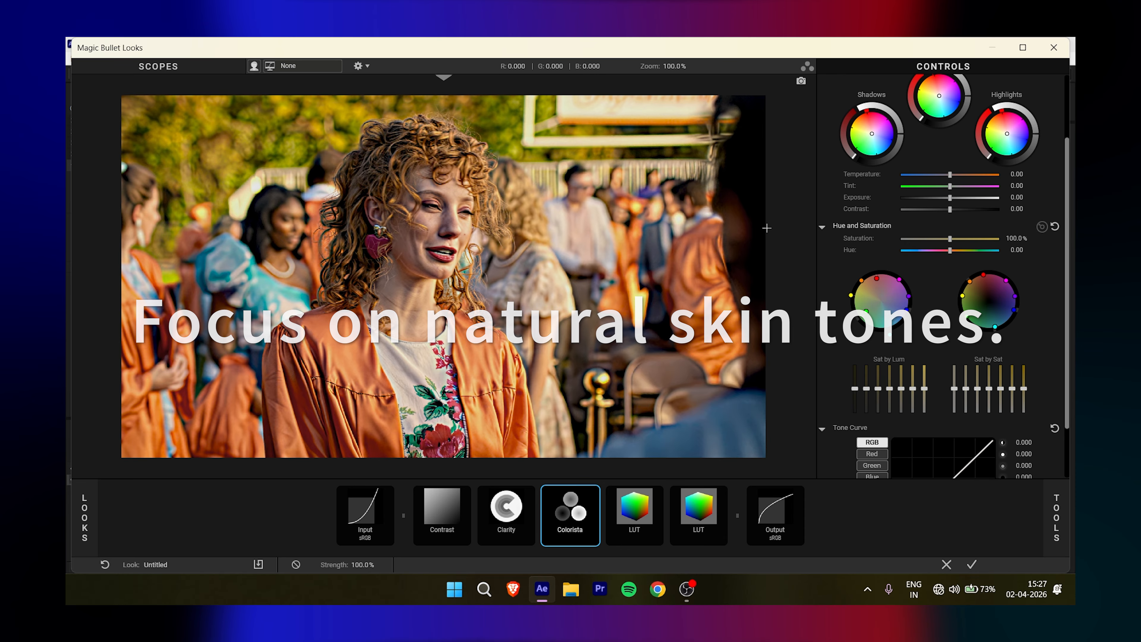
scroll(828, 155, "up", 1)
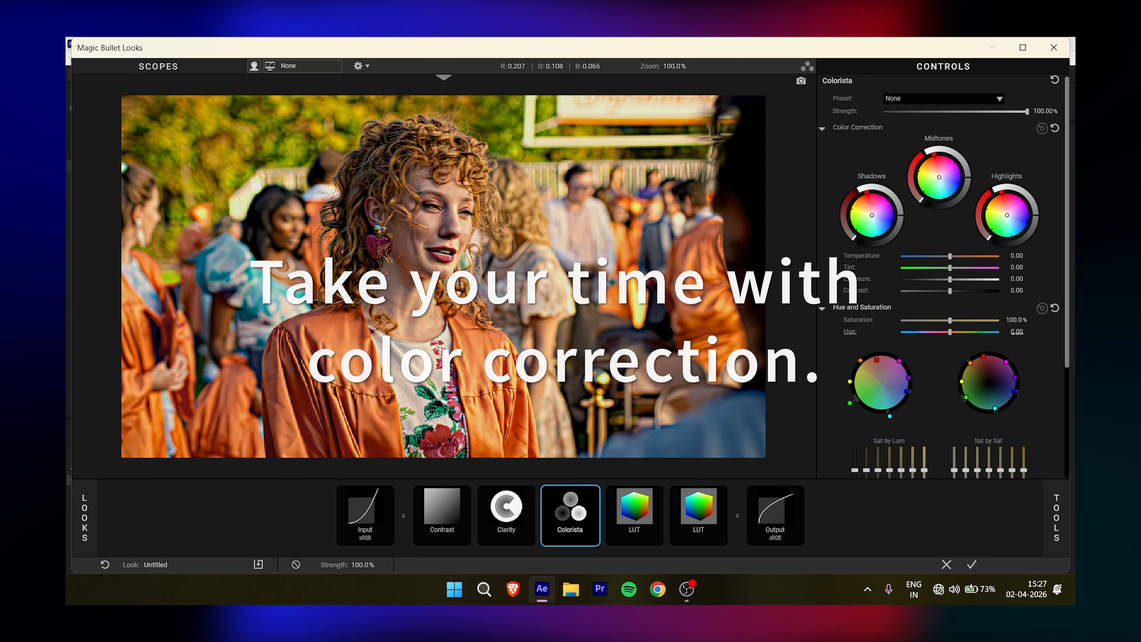
left_click_drag(866, 392, 876, 396)
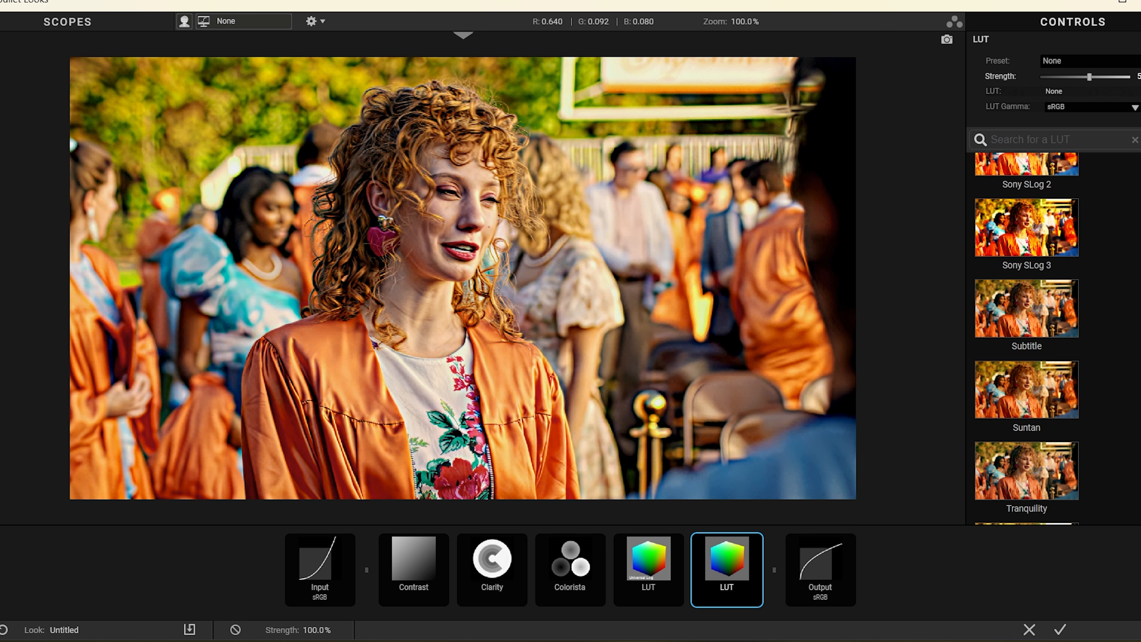
Try the Dade and Fall is Here LUTs on the second LUT tool.
scroll(1026, 391, "up", 15)
left_click(1026, 391)
scroll(1024, 383, "down", 4)
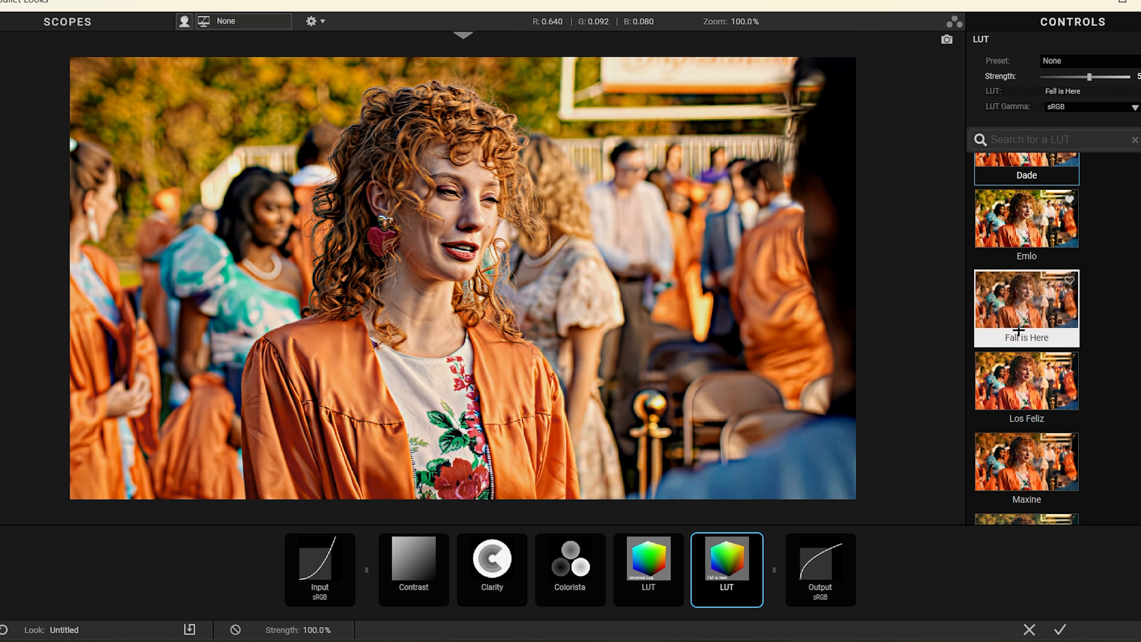
scroll(1026, 337, "up", 4)
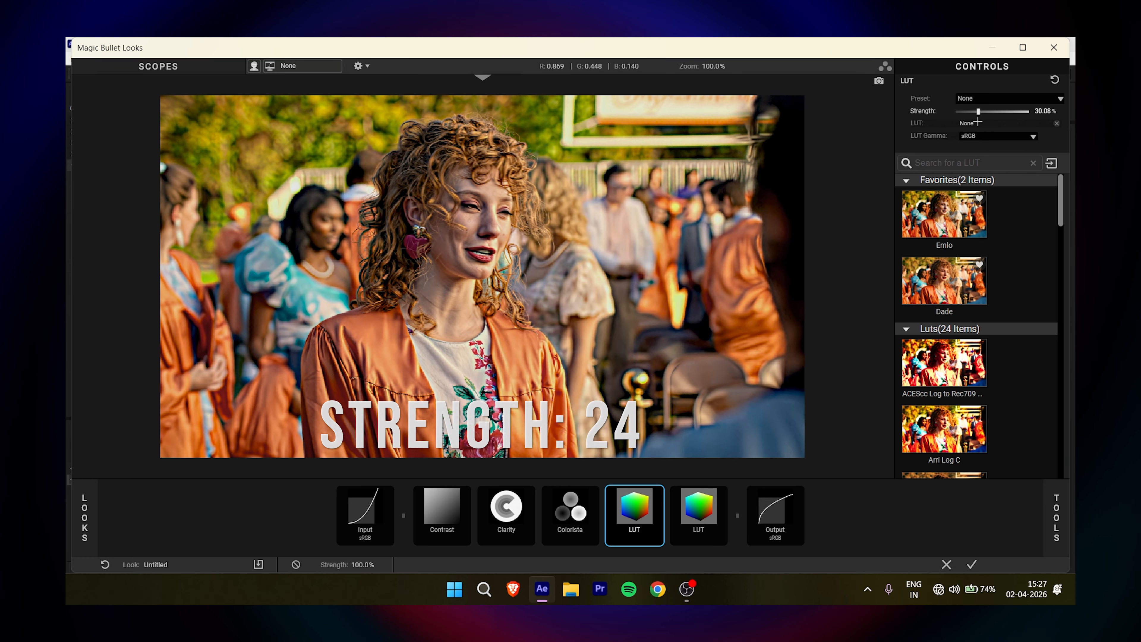
Set the first LUT tool's strength to 24.06% and assign the Universal Log LUT to it.
left_click_drag(973, 111, 975, 111)
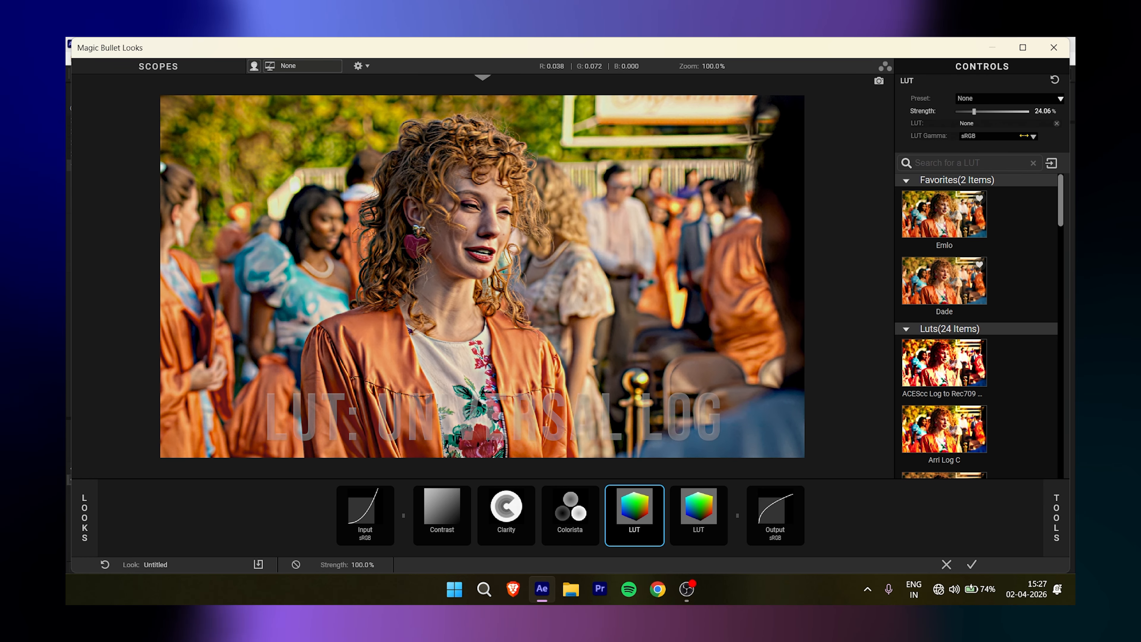
scroll(1062, 249, "down", 10)
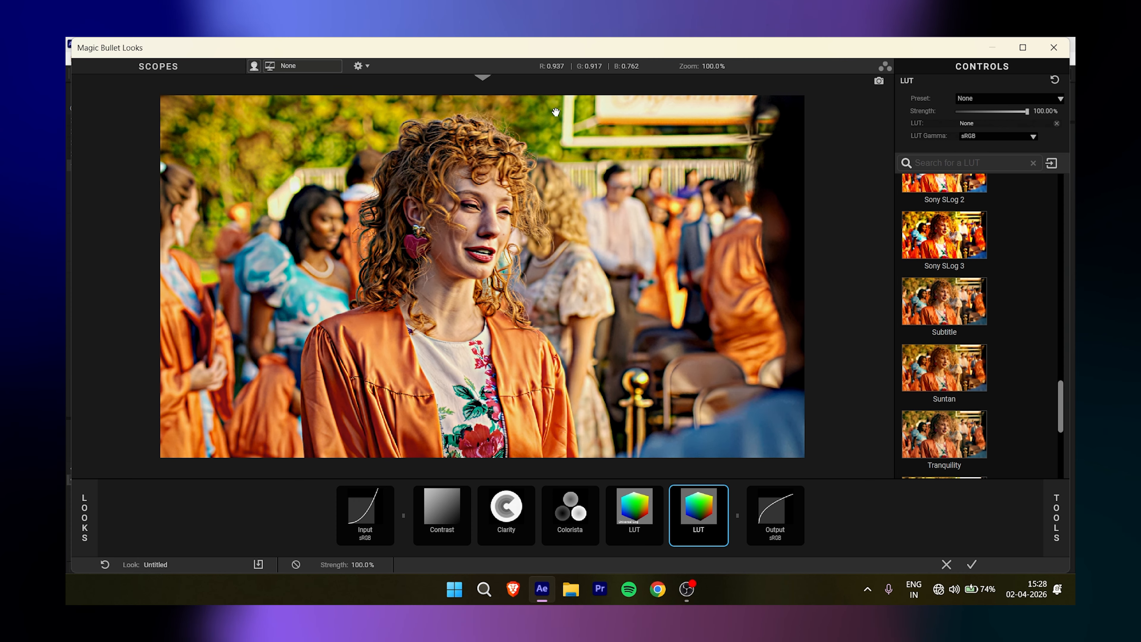
Set the second LUT tool's strength to 54.89% and assign the Dade LUT to it.
left_click_drag(1026, 111, 984, 119)
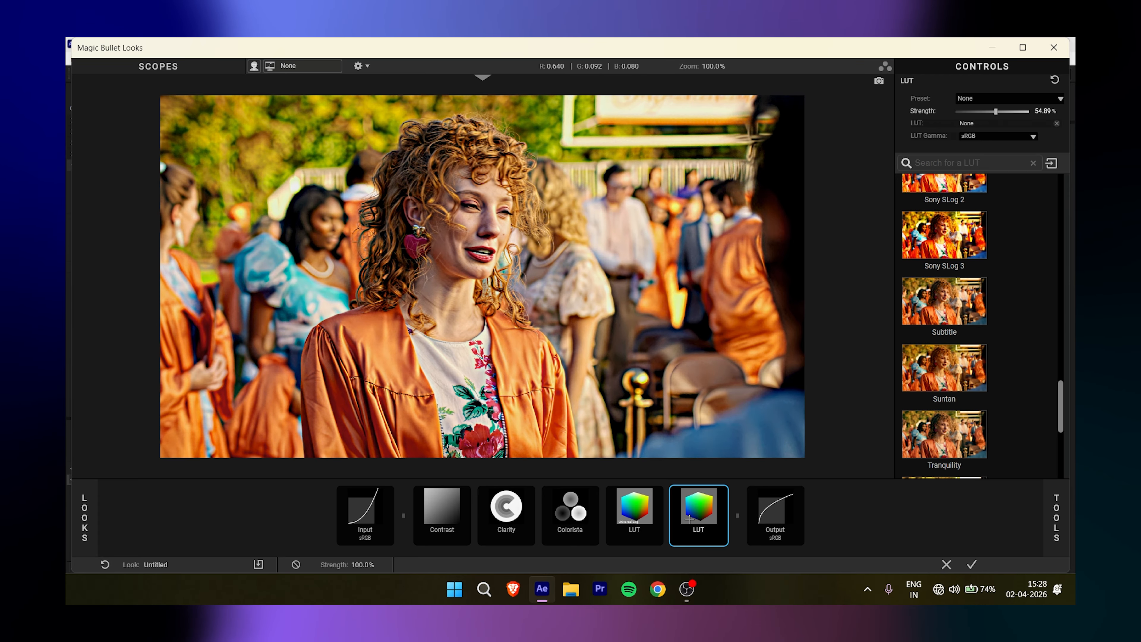
scroll(1054, 225, "up", 15)
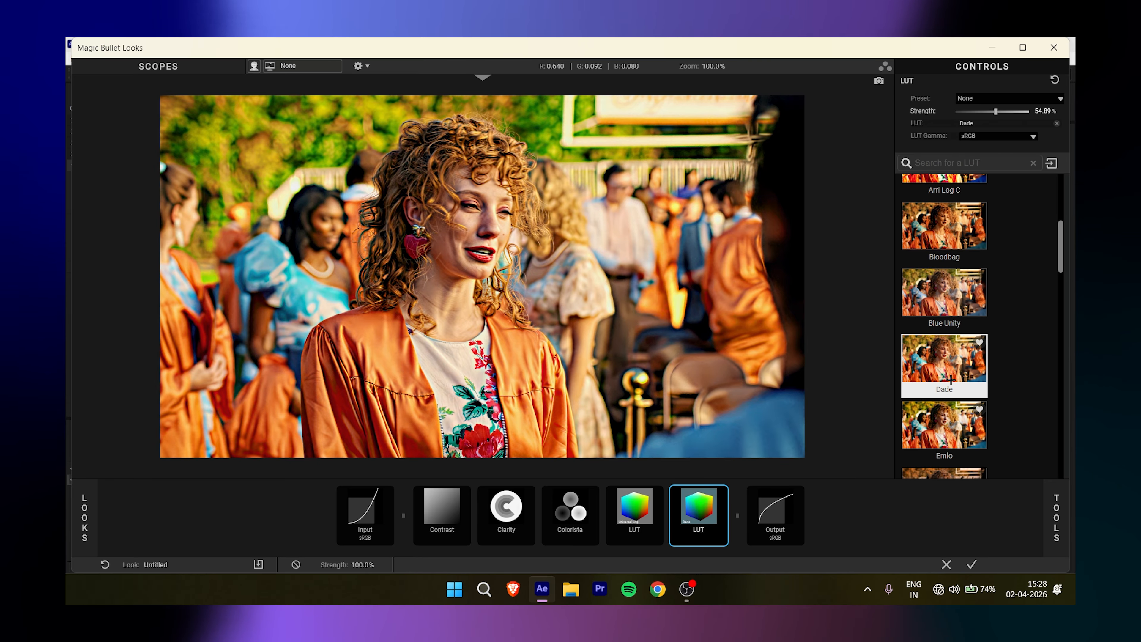
Compare the Dade LUT with alternatives such as Maxine and Blue Unity on the second LUT tool.
scroll(949, 379, "down", 3)
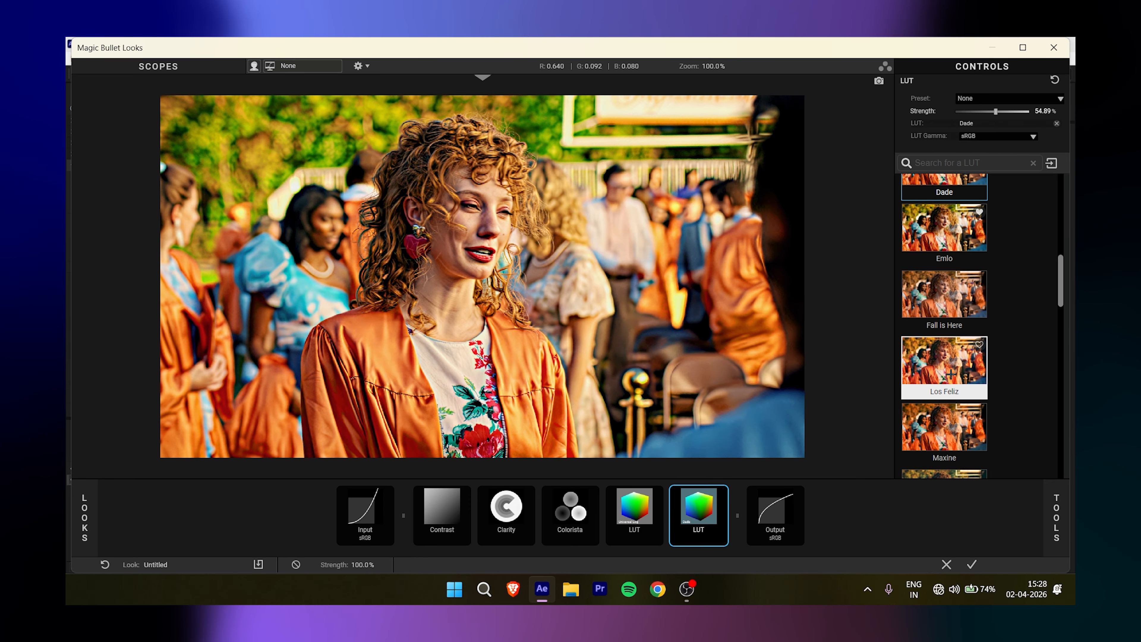
left_click(959, 441)
scroll(959, 441, "up", 4)
left_click(965, 355)
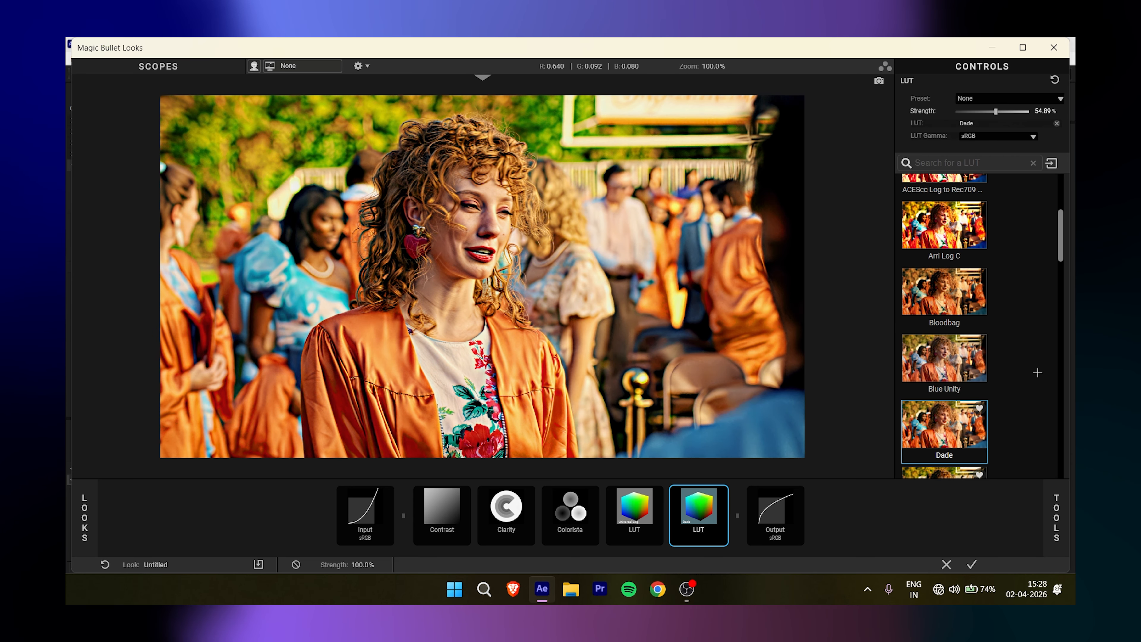
scroll(903, 310, "down", 1)
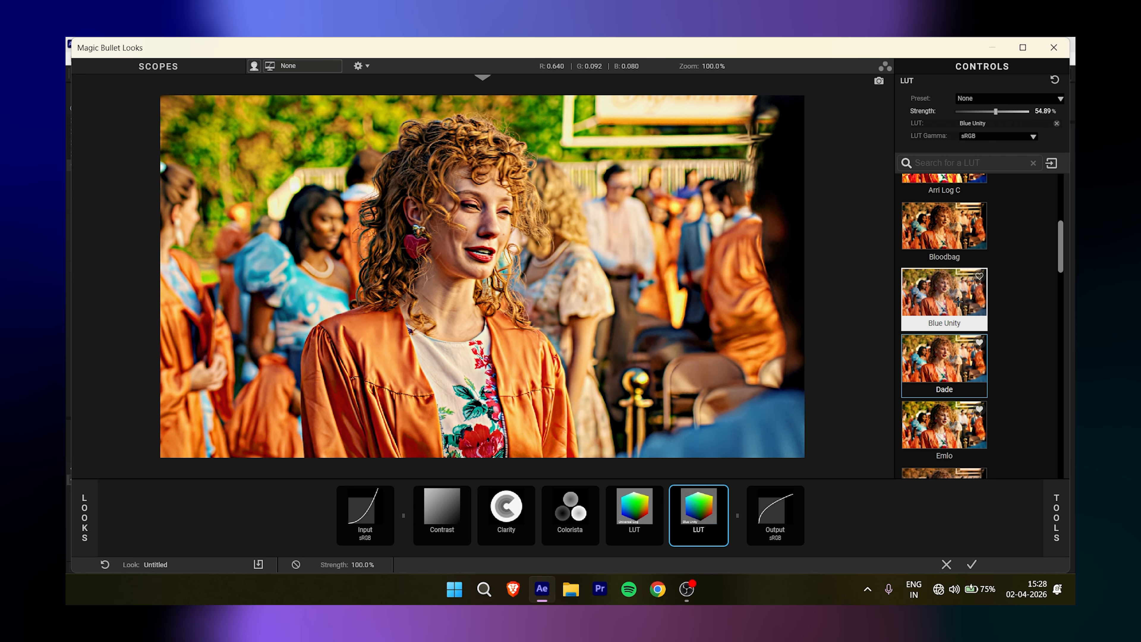
scroll(963, 223, "down", 2)
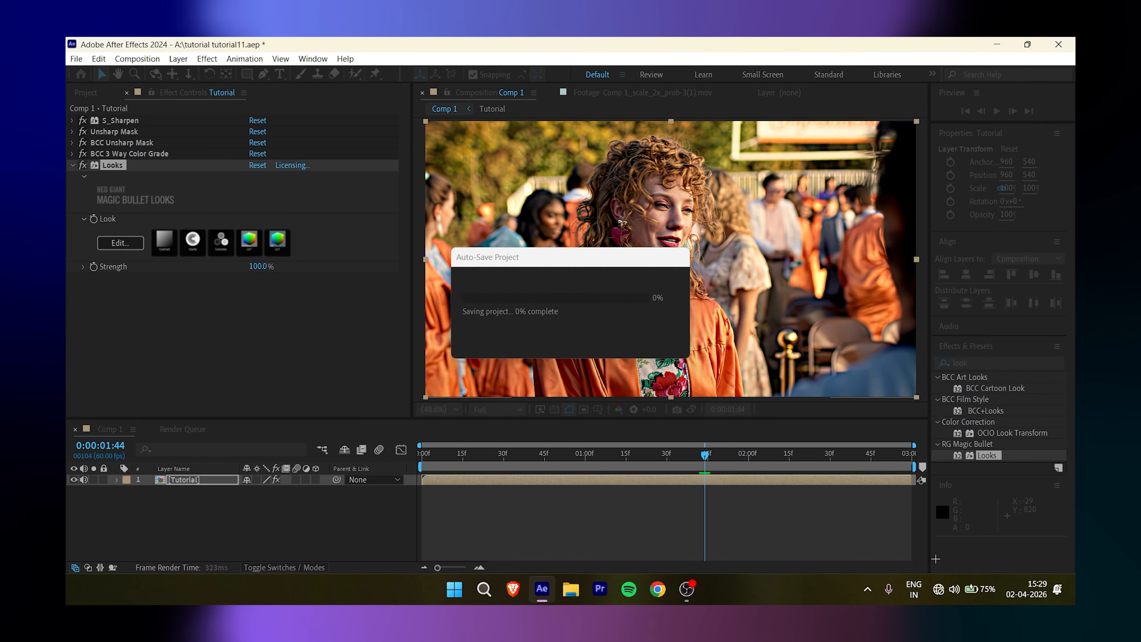
Search the effects for "select" and apply BCC+Selective Saturation to the Tutorial layer.
type("bcc sel")
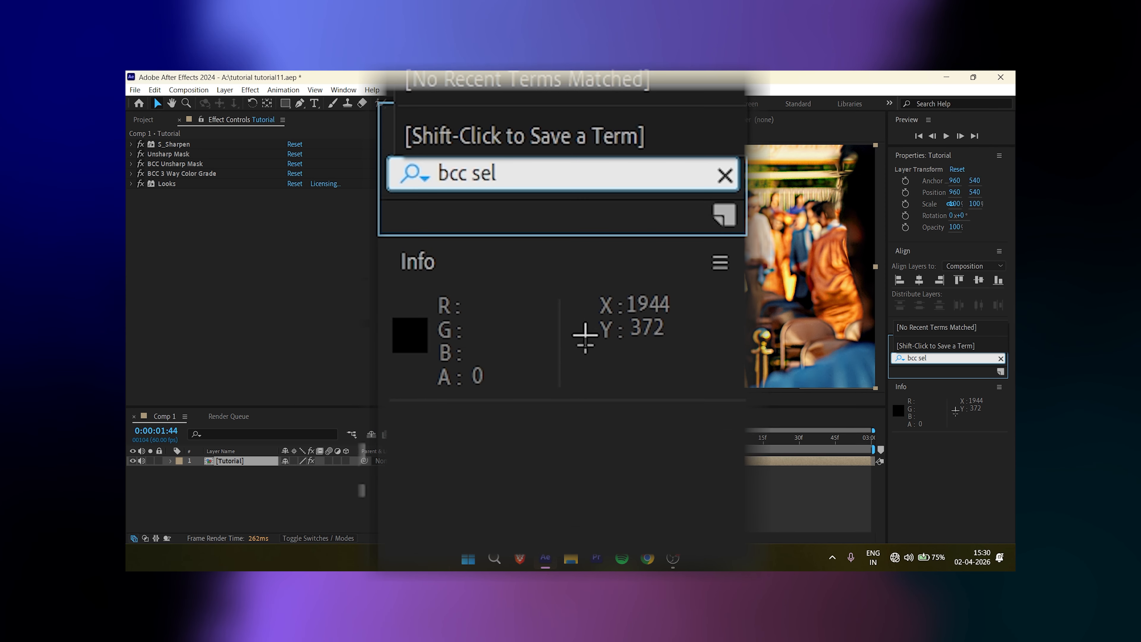
key("BackSpace")
key("BackSpace")
key("BackSpace")
key("BackSpace")
key("BackSpace")
key("BackSpace")
key("BackSpace")
type("select")
left_click_drag(971, 380, 252, 270)
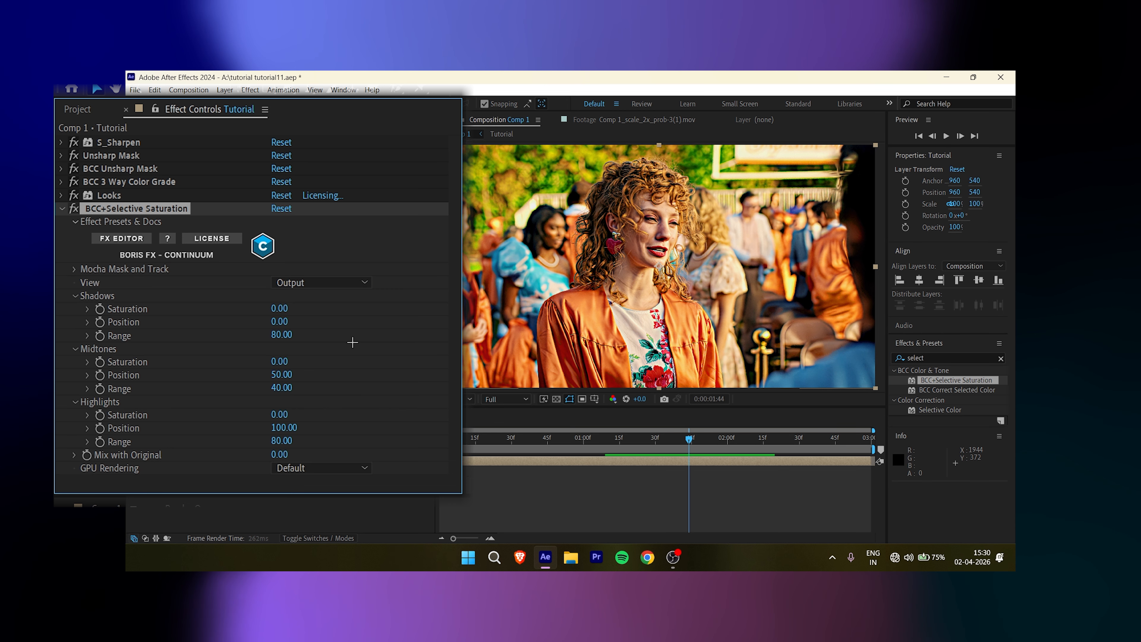
Set the Highlights Saturation of BCC+Selective Saturation to 61.
left_click(279, 415)
type("61")
key("Return")
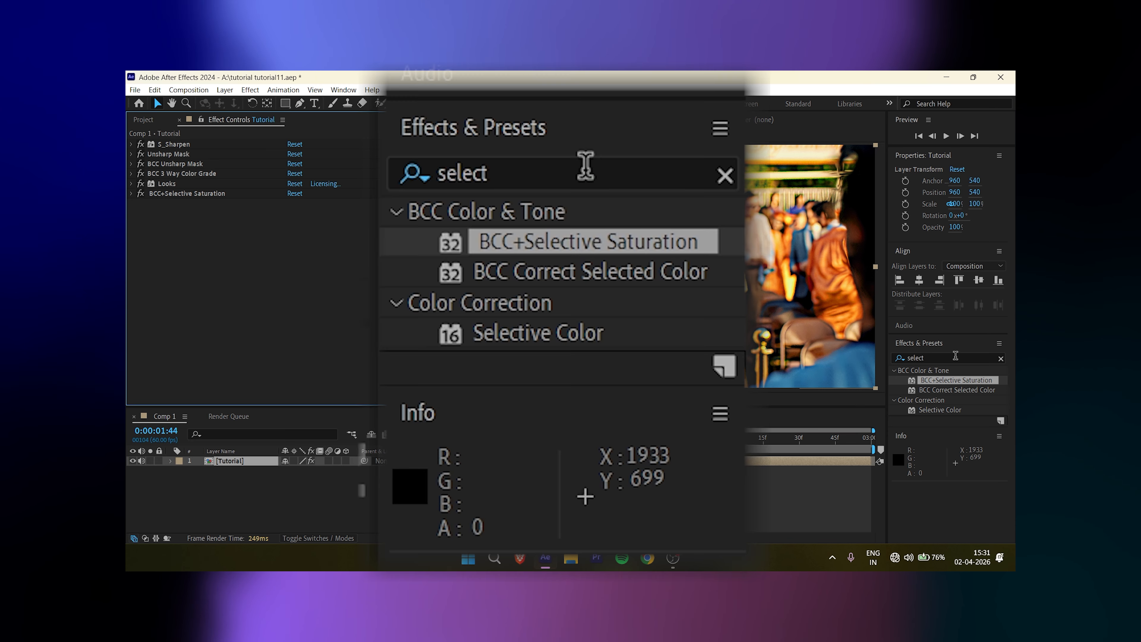
Search the effects for "looks", apply a second Magic Bullet Looks at 88% strength to the Tutorial layer, and open its look editor.
left_click(888, 356)
type("looks")
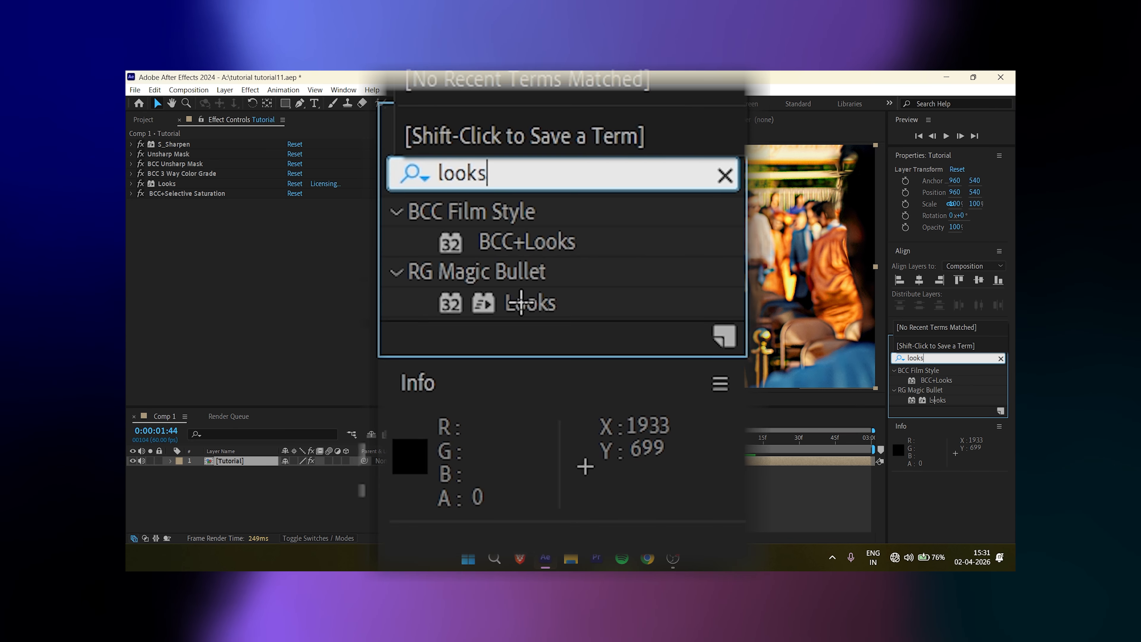
left_click_drag(936, 400, 186, 347)
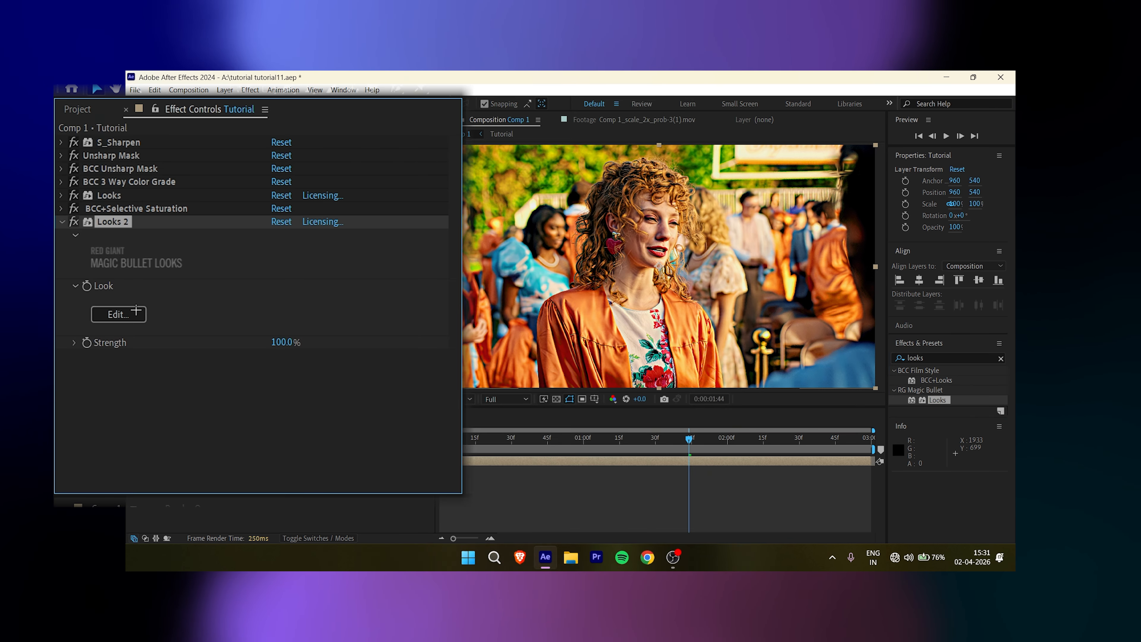
key("Return")
left_click(119, 314)
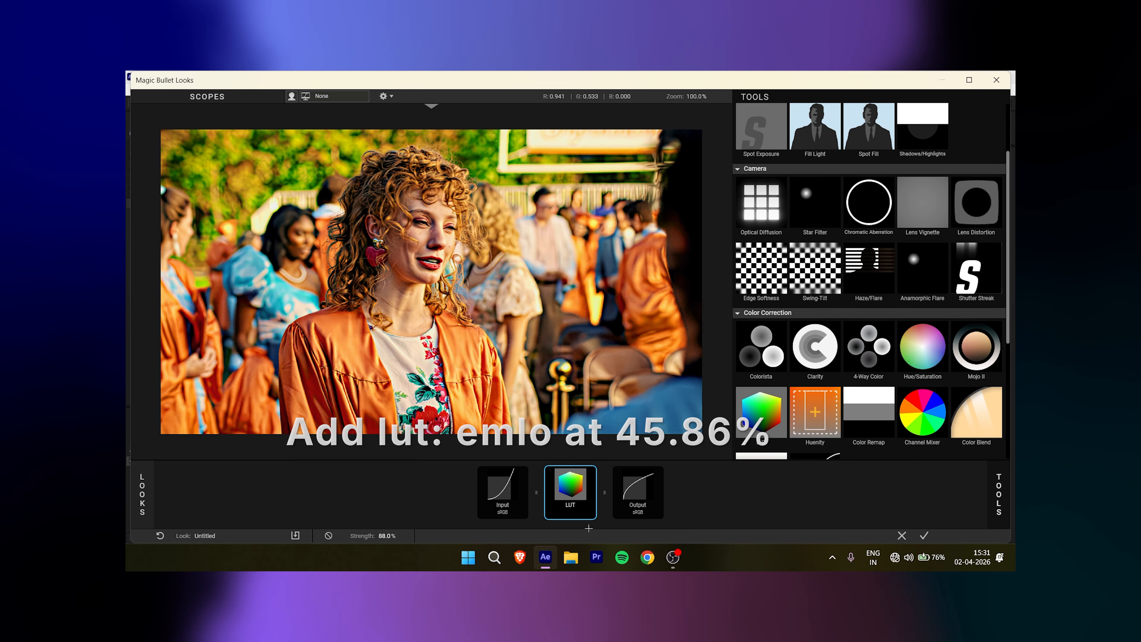
Add the Mojo II, Hue/Saturation and Chromatic Aberration tools to the look after the LUT.
left_click(999, 480)
left_click_drag(975, 136, 949, 136)
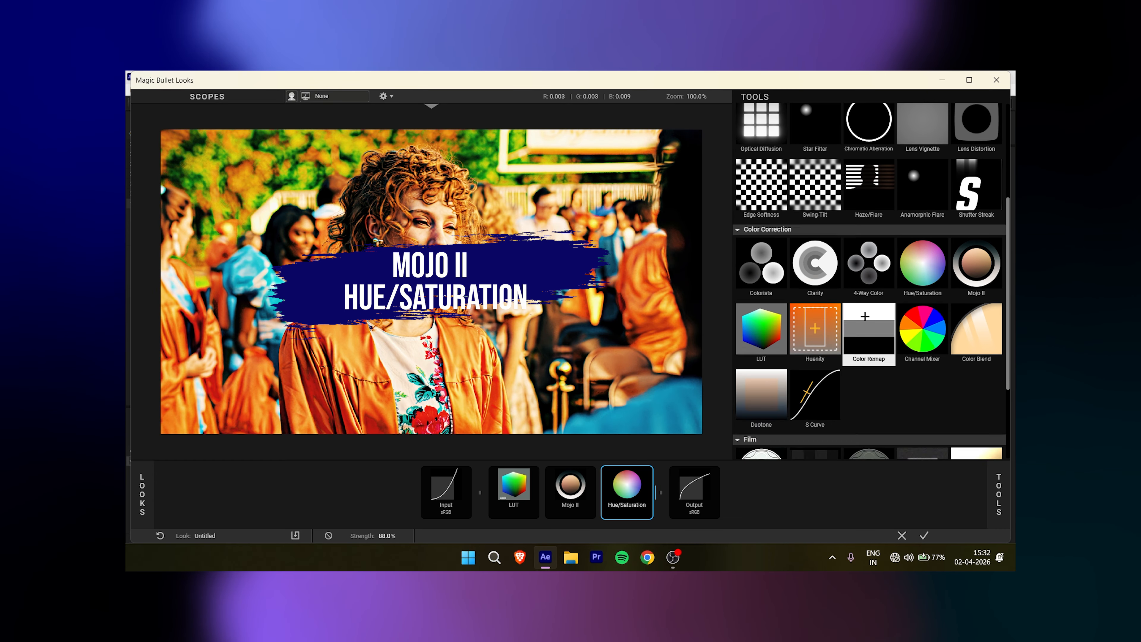
scroll(965, 269, "up", 5)
scroll(898, 243, "down", 5)
scroll(919, 314, "up", 3)
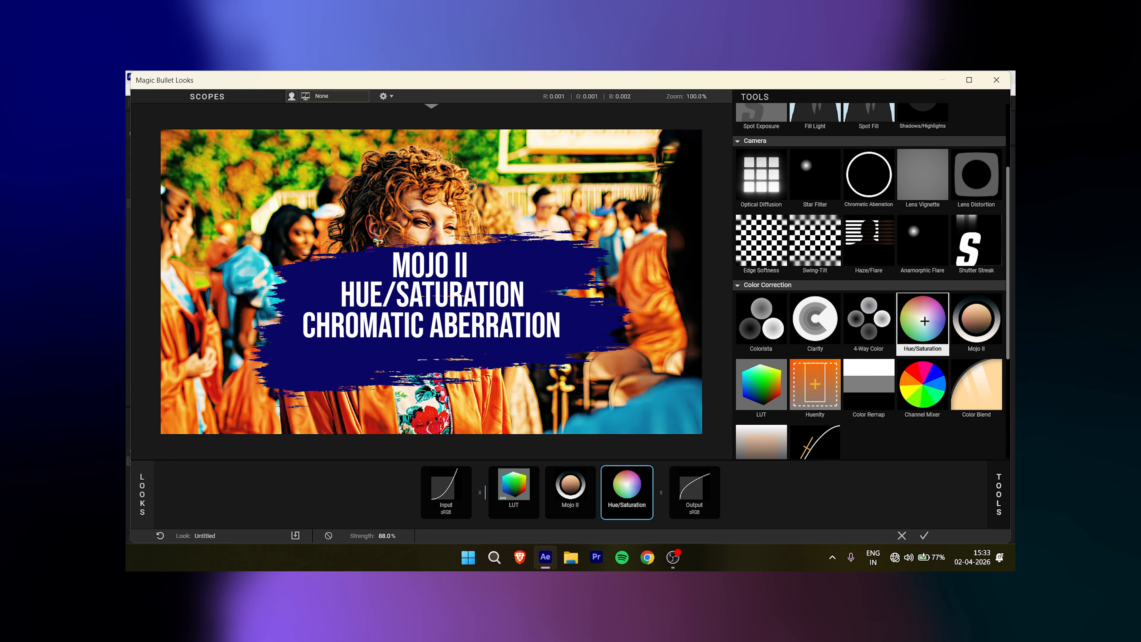
scroll(916, 355, "down", 4)
scroll(937, 407, "up", 3)
left_click_drag(868, 119, 622, 482)
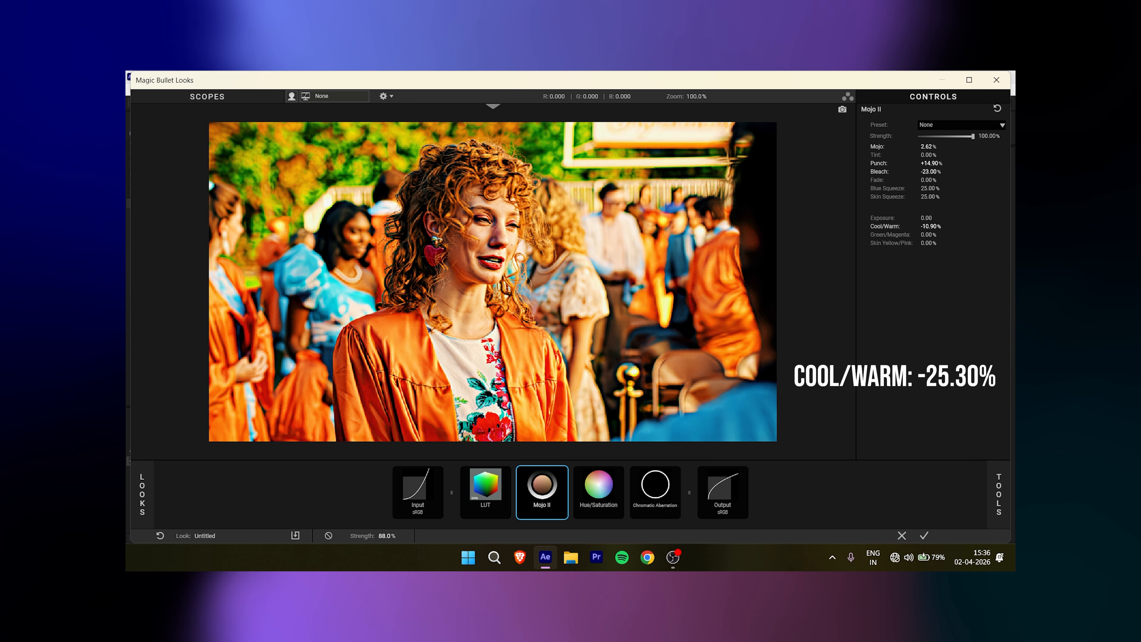
Set Mojo II's Cool/Warm to -25.30%, Green/Magenta to 21.70% and Skin Yellow/Pink to 9.80%, and raise the Hue/Saturation tool's saturation.
mouse_move(930, 227)
left_mouse_down()
mouse_move(882, 226)
mouse_move(925, 226)
left_mouse_up()
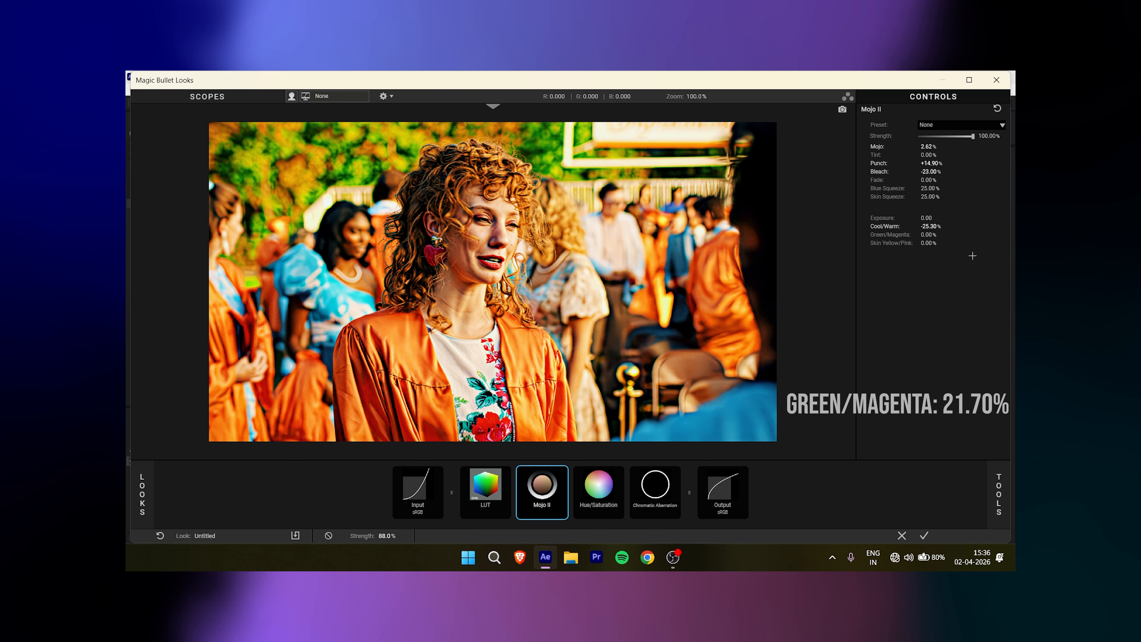
mouse_move(929, 234)
left_mouse_down()
mouse_move(953, 235)
mouse_move(918, 243)
left_mouse_up()
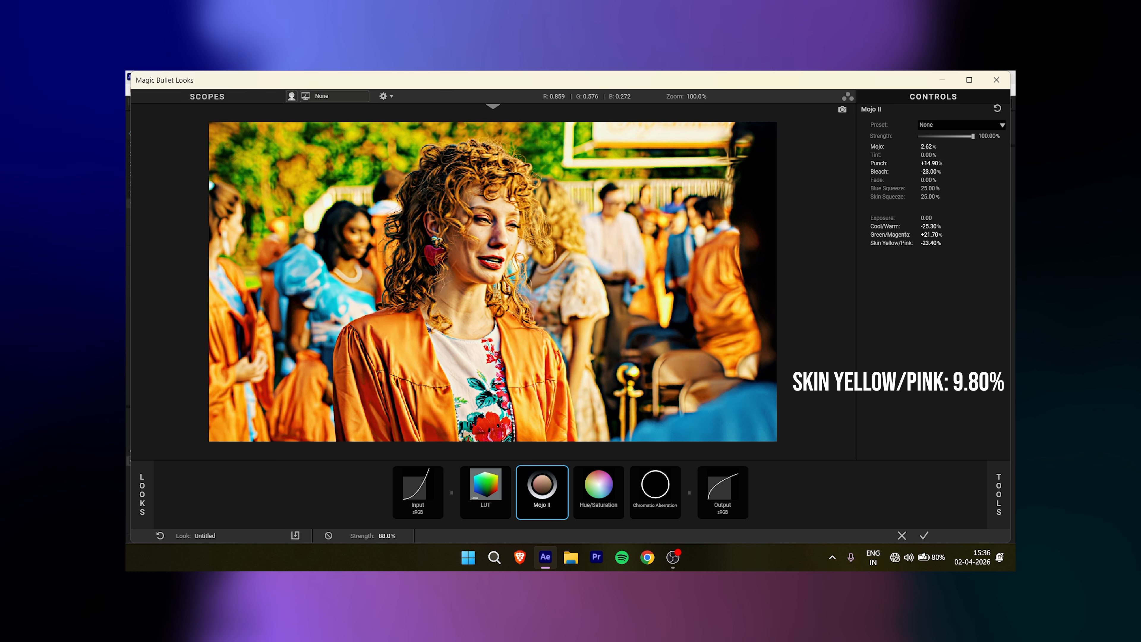
left_click(576, 474)
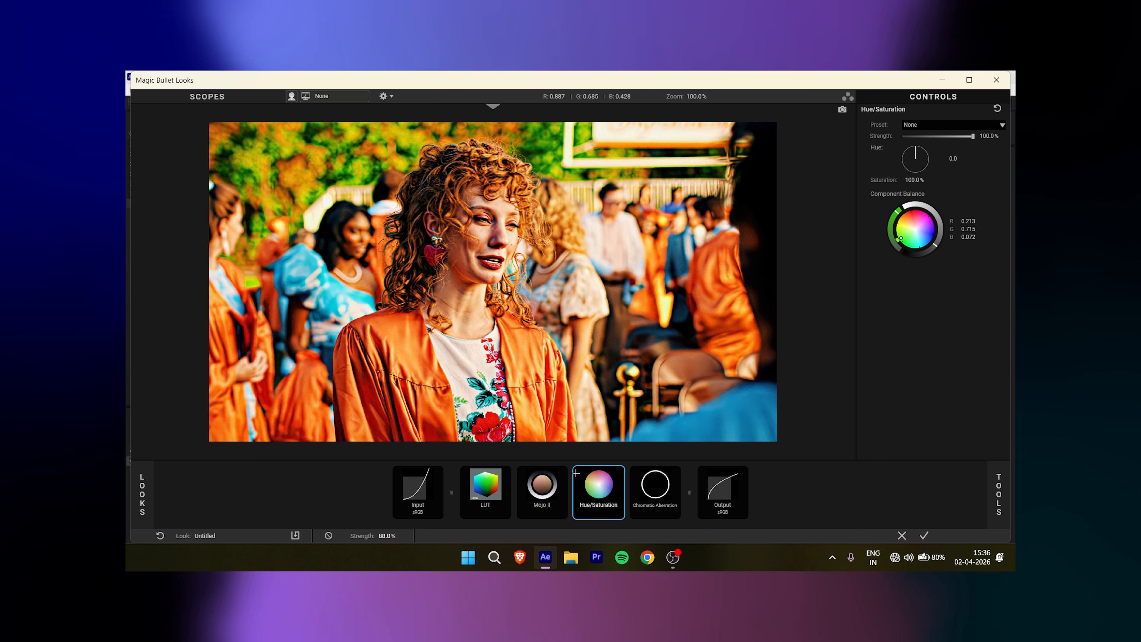
left_click_drag(922, 181, 931, 181)
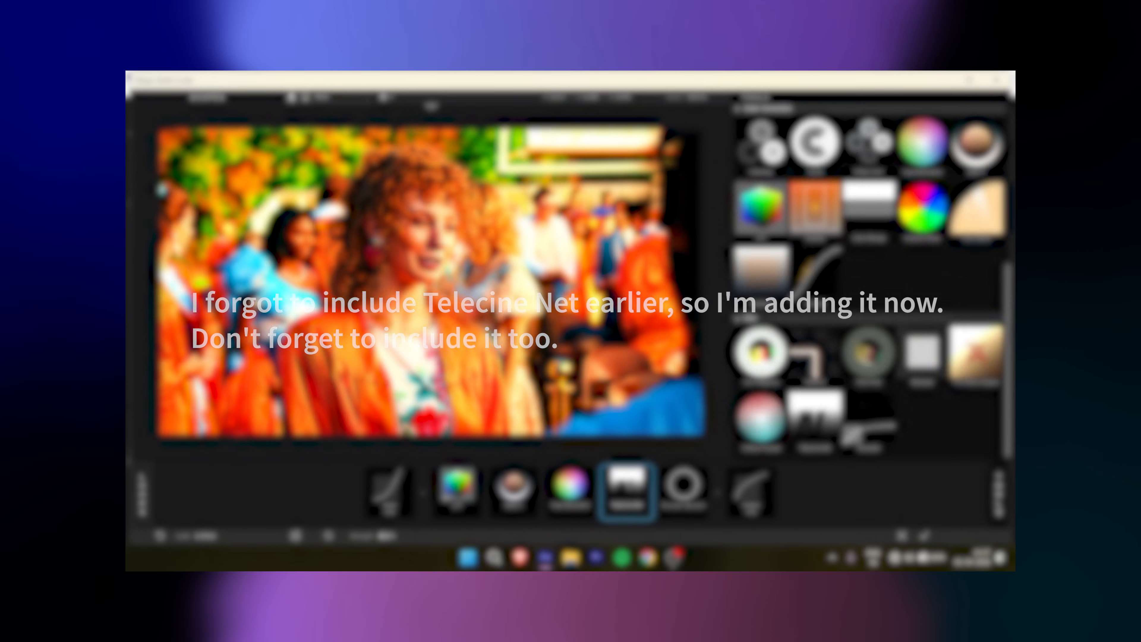
Set the Telecine Net tool's Size to 52% and Density to 61.9%.
type("52")
key("Return")
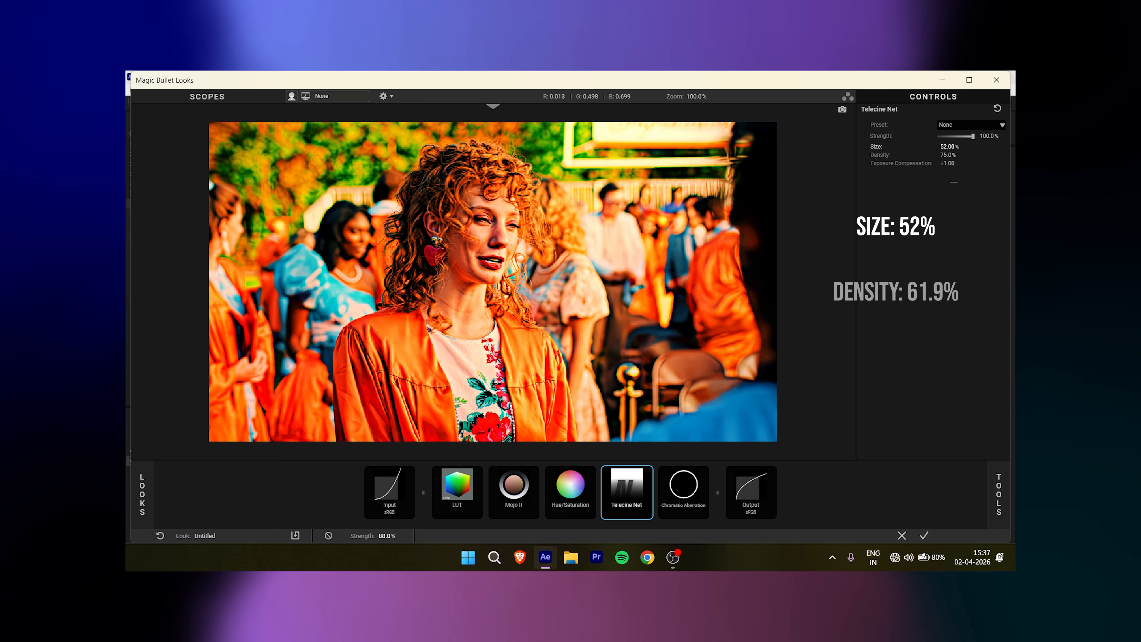
left_click(945, 154)
type("61.")
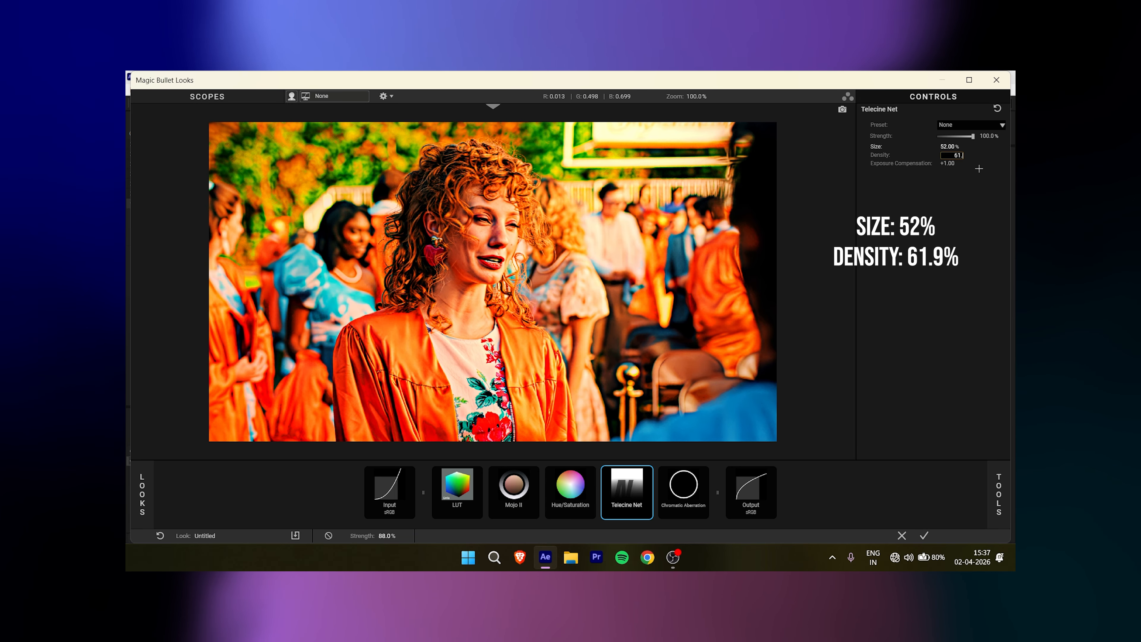
type("9")
key("Return")
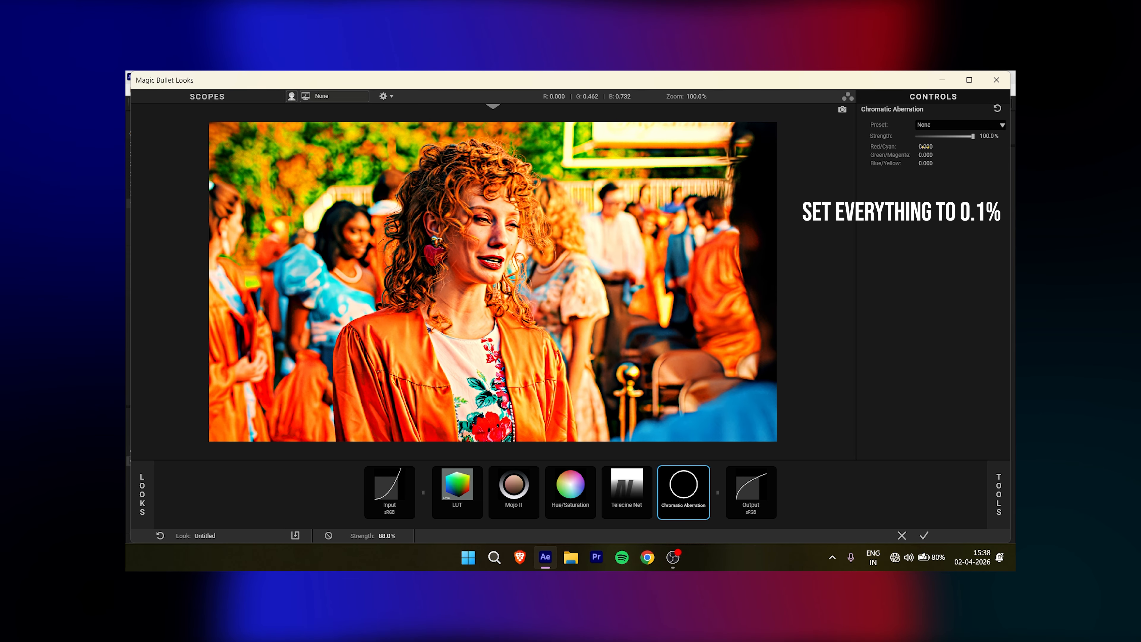
Set the Chromatic Aberration tool's Red/Cyan and Green/Magenta to 0.1.
type("0.1")
key("Return")
left_click(936, 157)
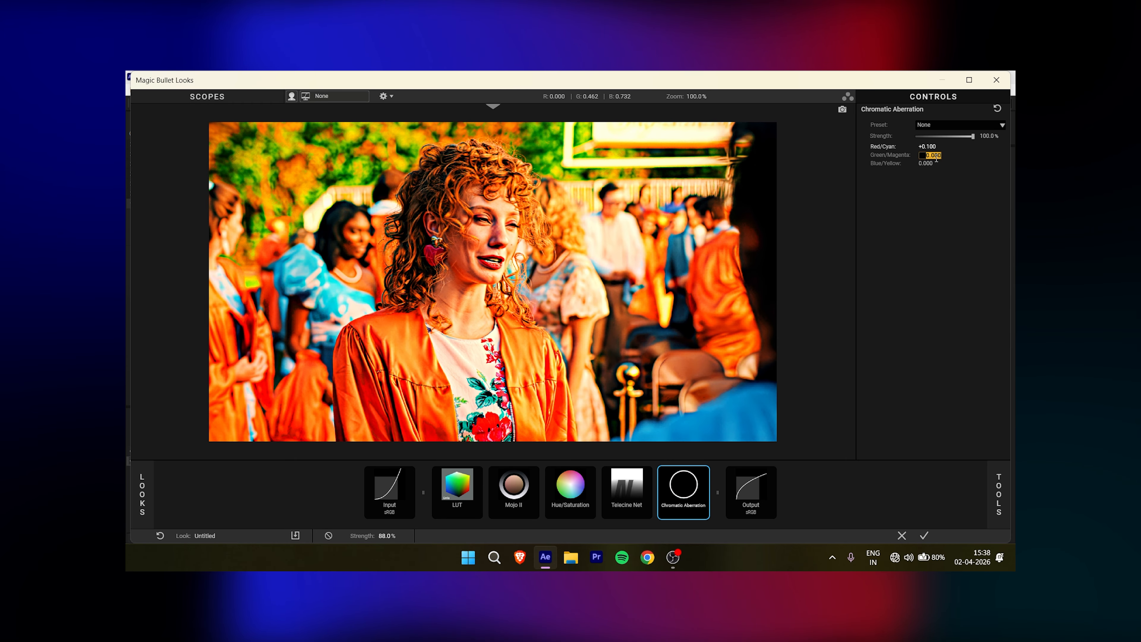
type("0.1")
key("Return")
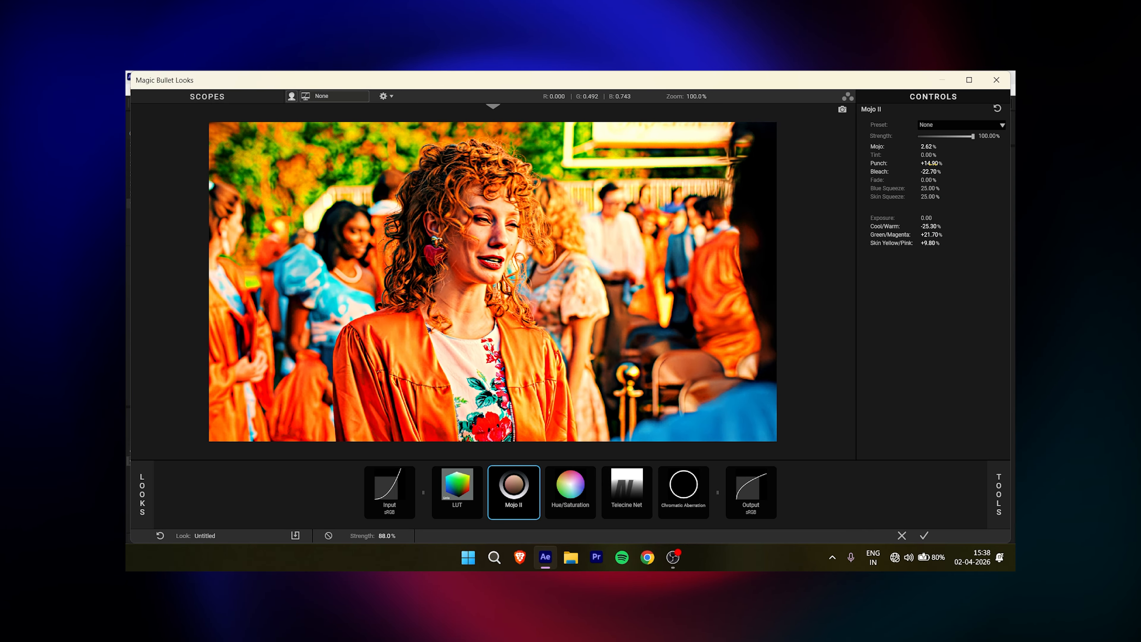
Fine-tune Mojo II with Punch at 15.80% and Cool/Warm at -23.70%, and accept the look.
left_click_drag(930, 163, 955, 163)
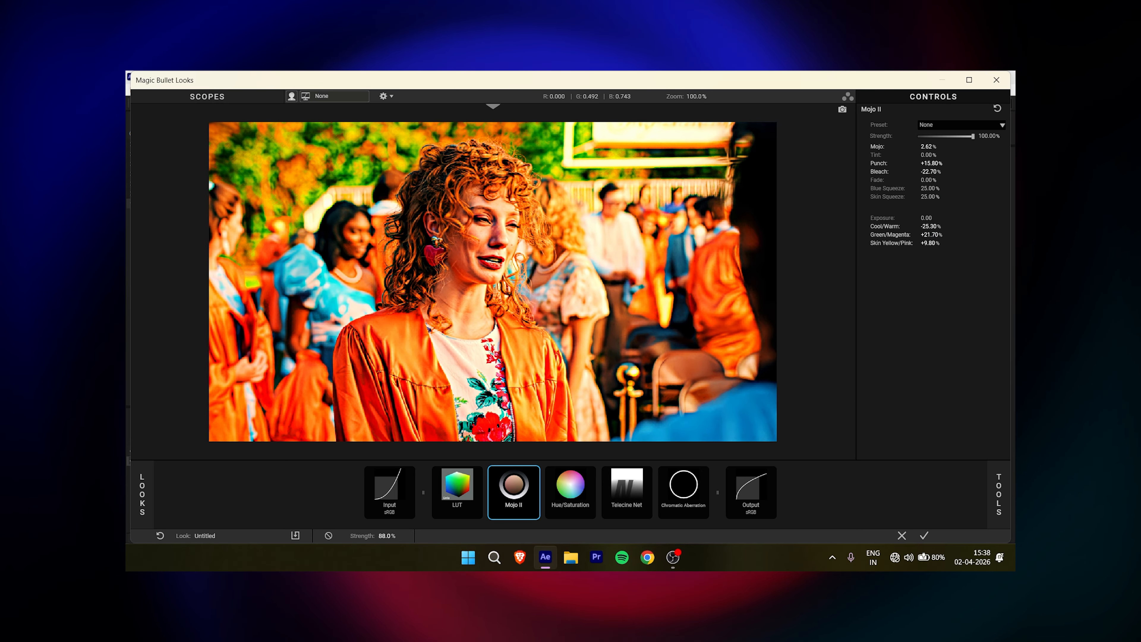
left_click_drag(930, 226, 926, 226)
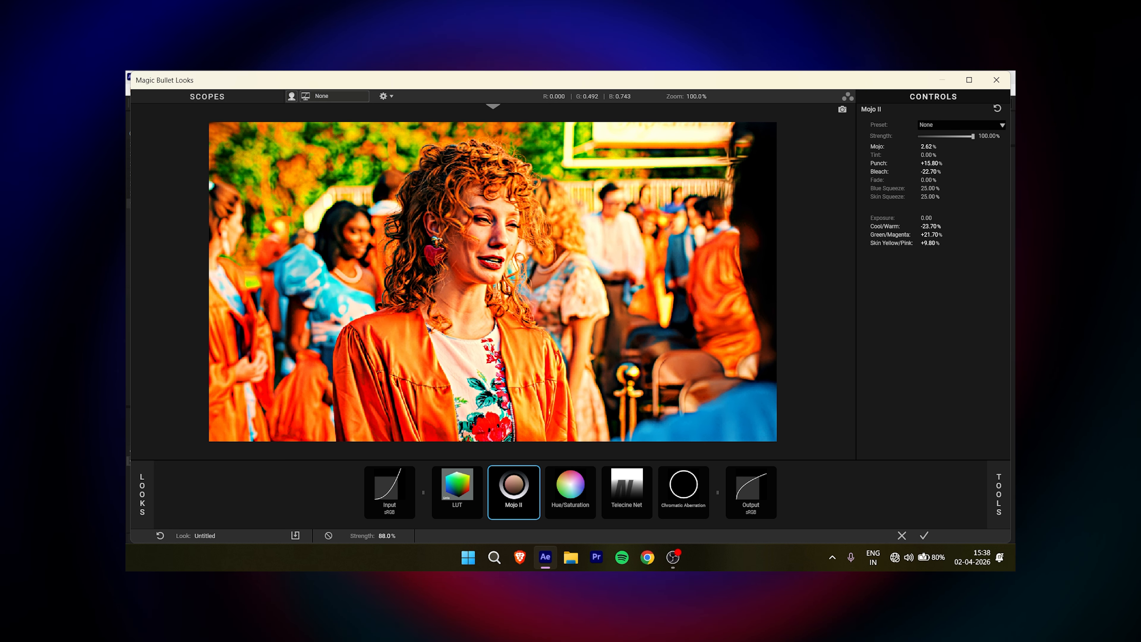
mouse_move(930, 226)
left_mouse_down()
mouse_move(908, 226)
mouse_move(955, 243)
mouse_move(926, 243)
mouse_move(938, 243)
left_mouse_up()
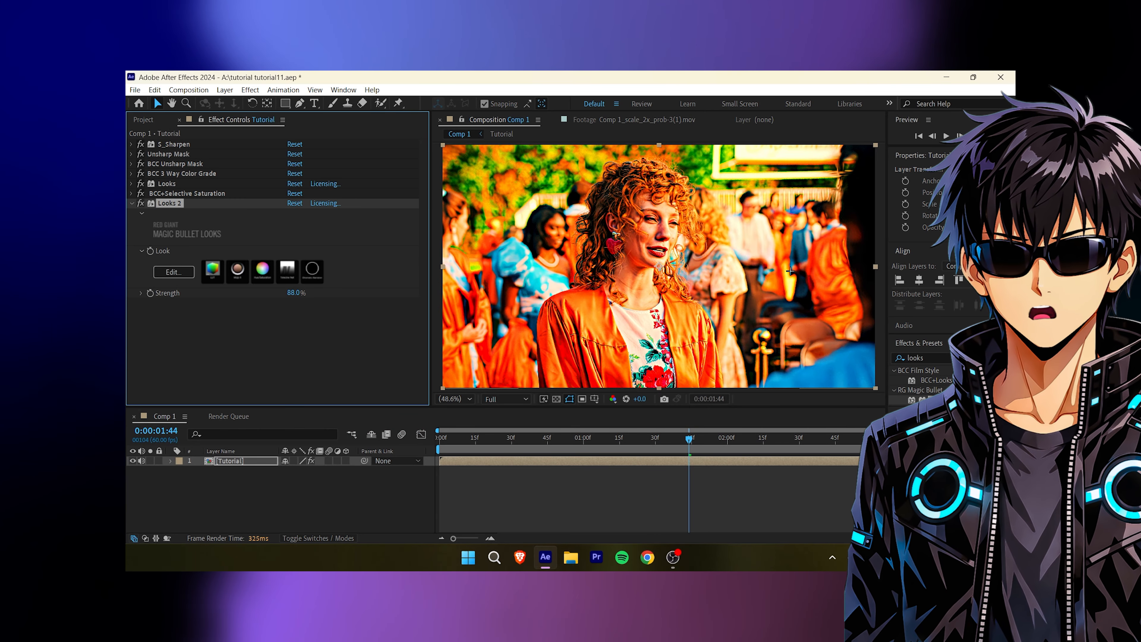
Fine-tune the overall strength of the second Looks effect on the Tutorial layer.
scroll(613, 340, "up", 1)
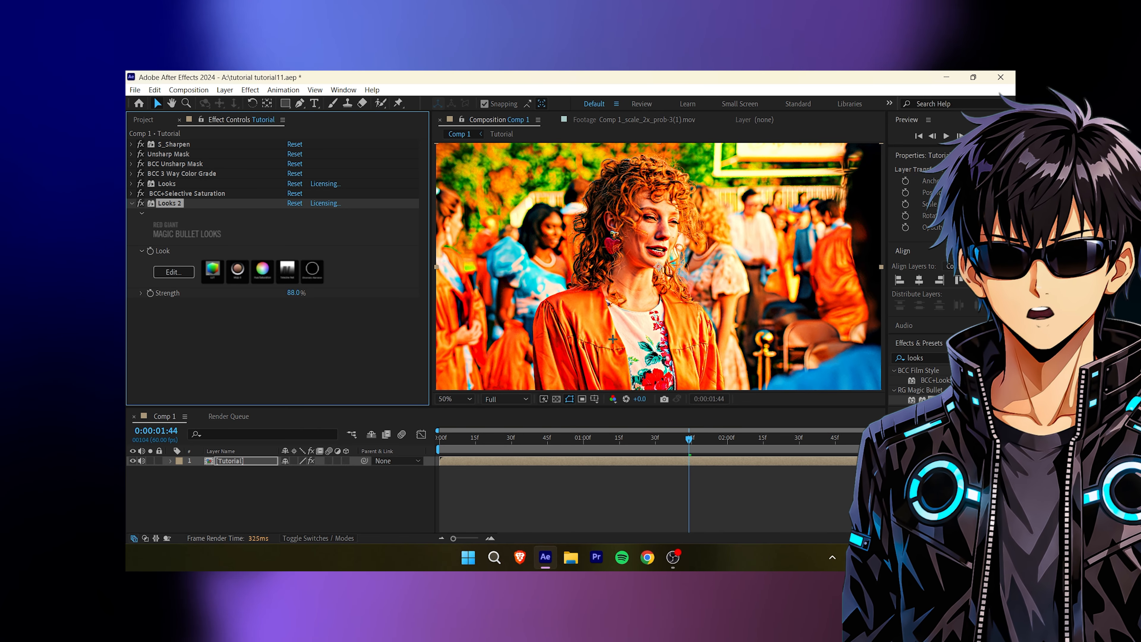
scroll(668, 159, "up", 2)
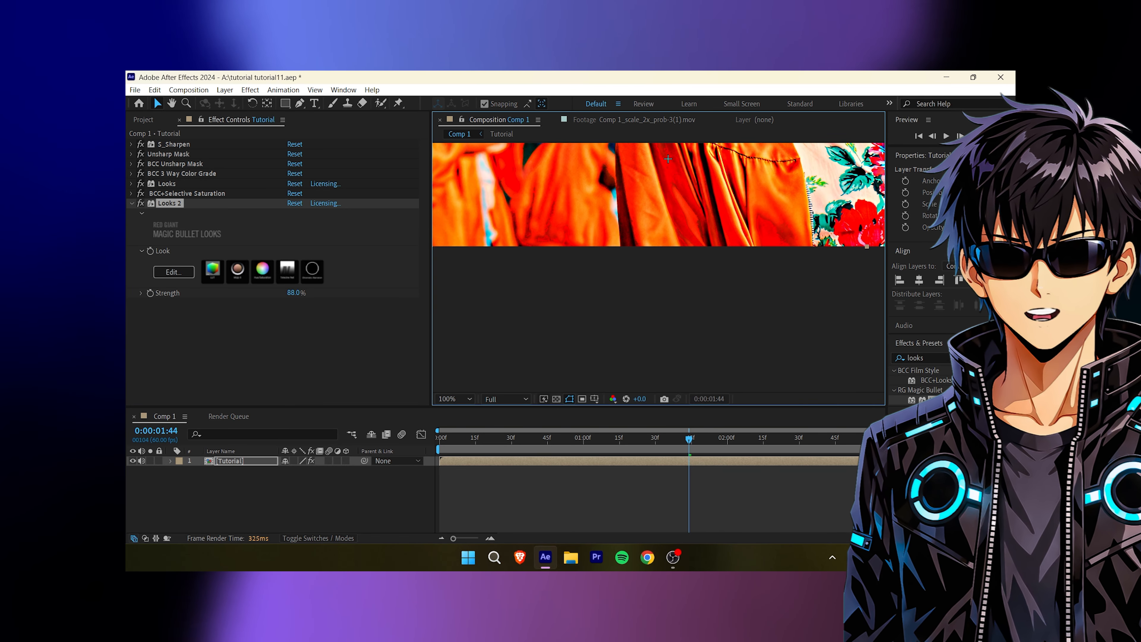
scroll(667, 269, "down", 10)
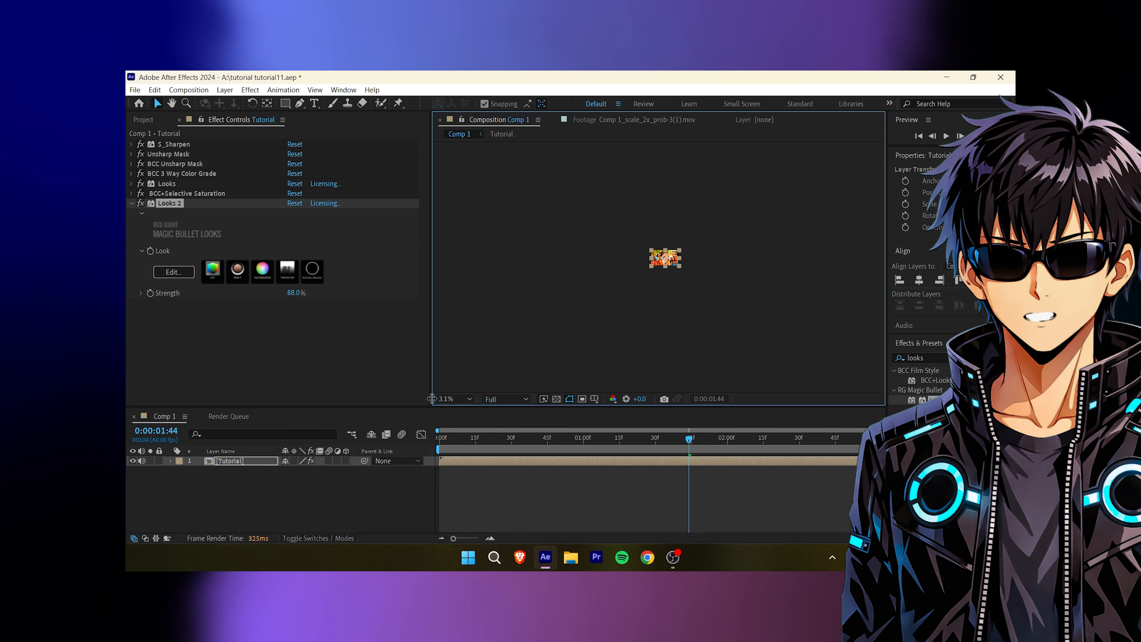
left_click(453, 399)
left_click(454, 201)
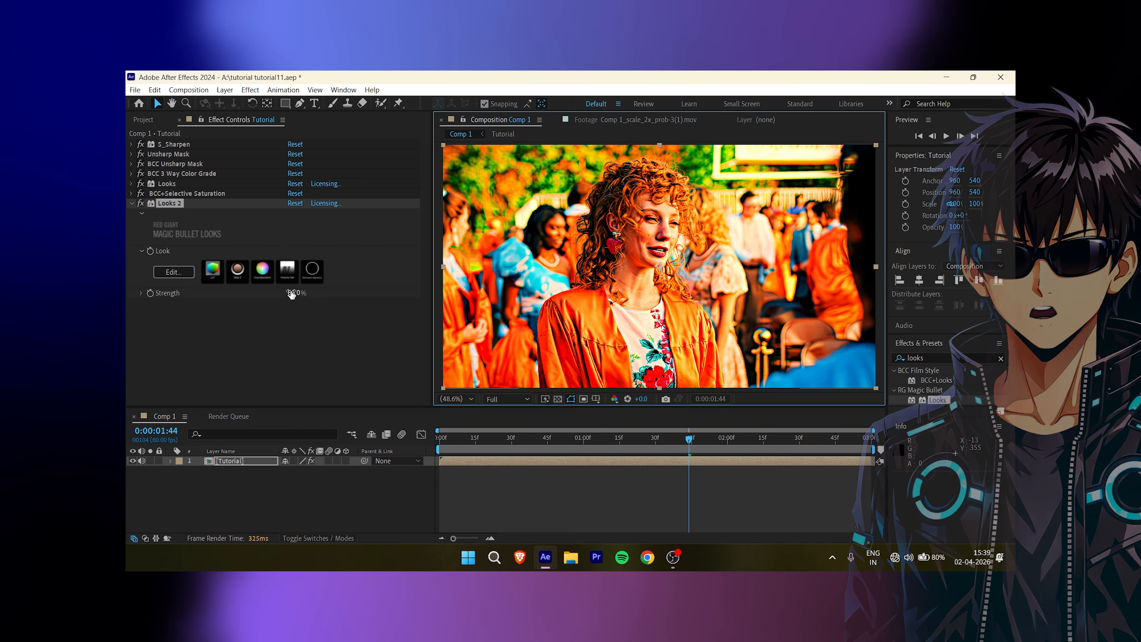
left_click_drag(292, 294, 281, 293)
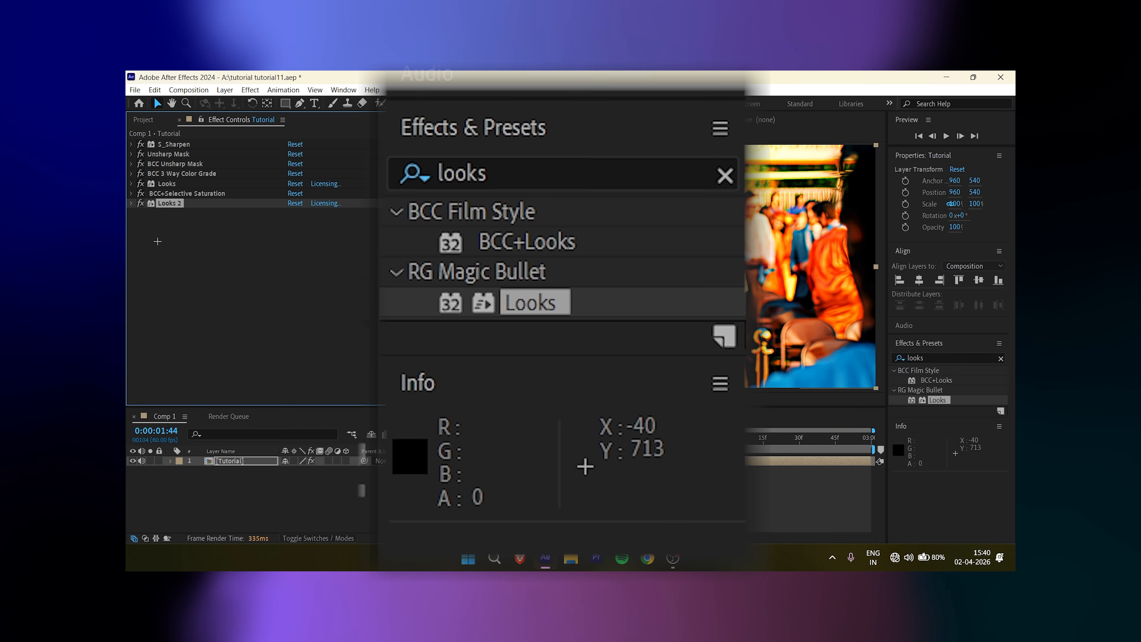
Search the effects for "selective c", apply Selective Color to the Tutorial layer, and set Cyan for the Reds to 25%.
left_click(943, 358)
type("sele")
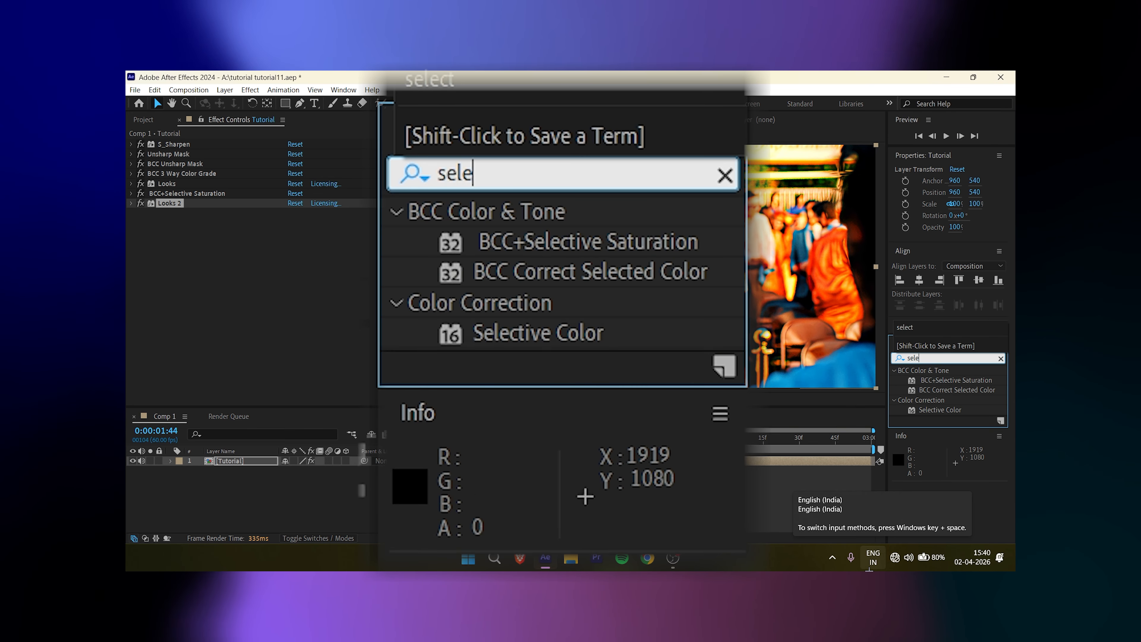
type("ctive c")
double_click(940, 379)
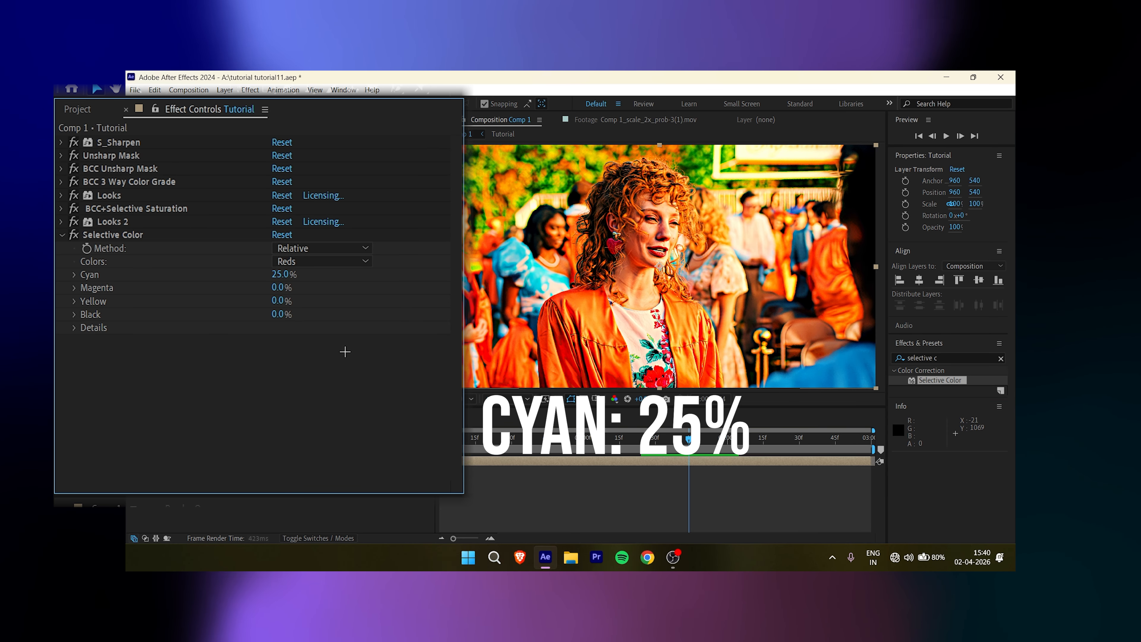
Set Yellow to 20% for the Greens in the Selective Color details.
left_click(74, 328)
left_click(89, 368)
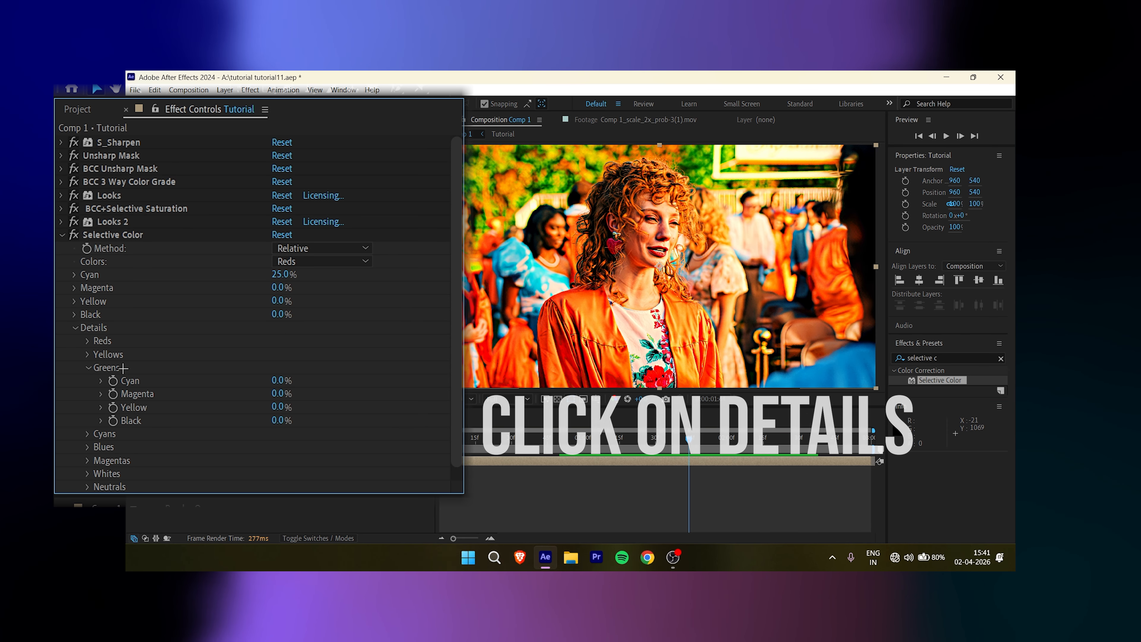
type("20")
key("Return")
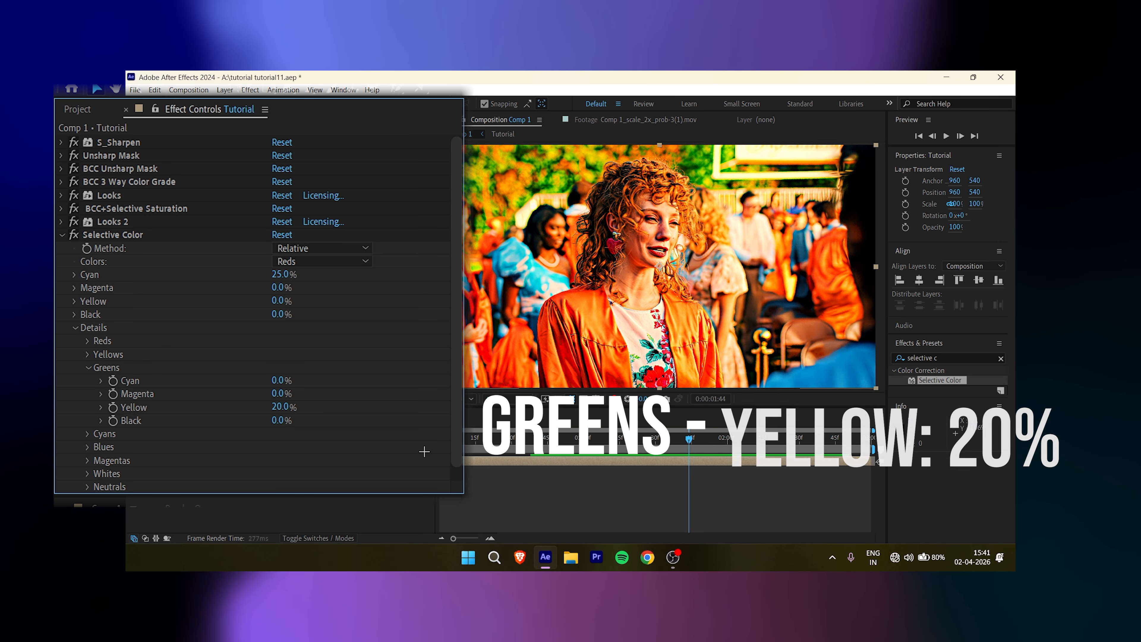
Adjust Cyan for the Blues and set Yellow for the Whites to -31% in the Selective Color details.
left_click(88, 368)
left_click(88, 394)
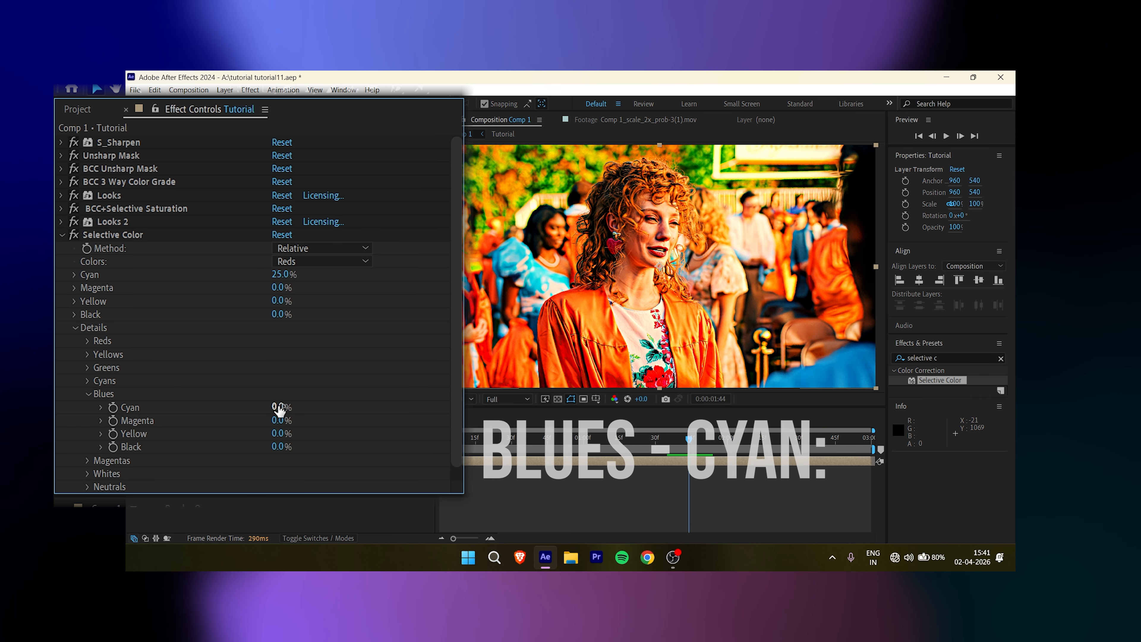
key("Return")
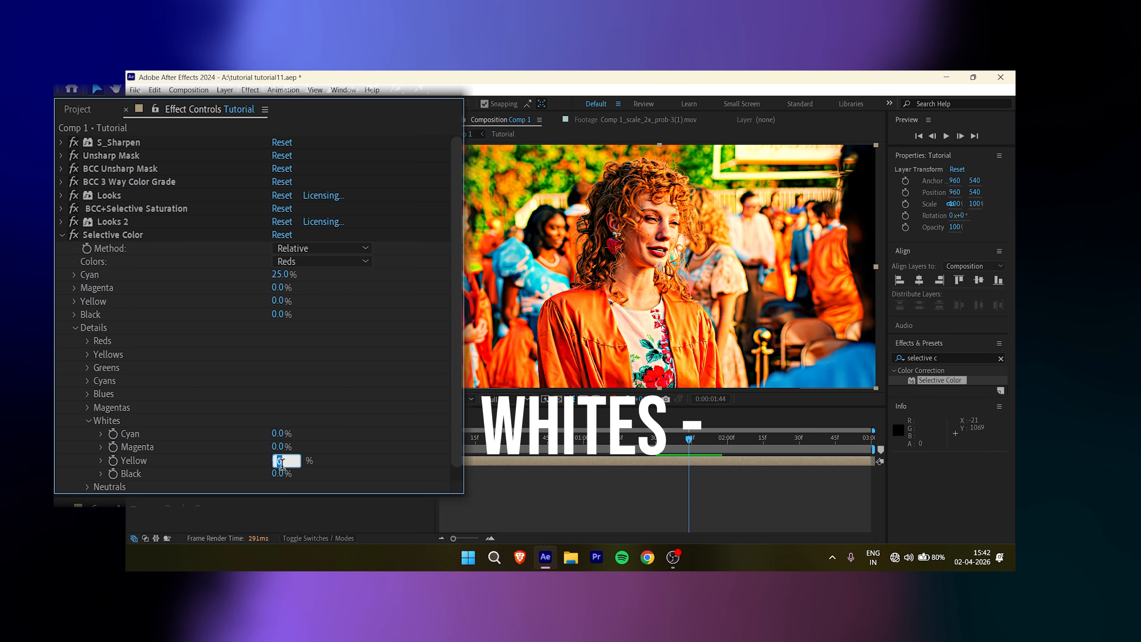
type("-31")
key("Return")
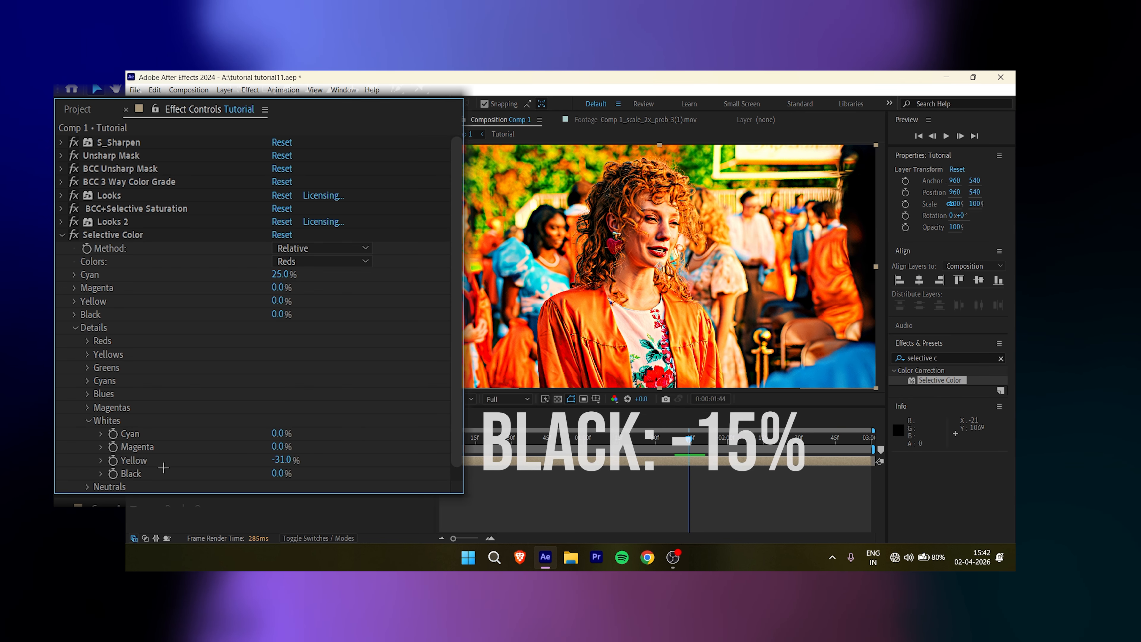